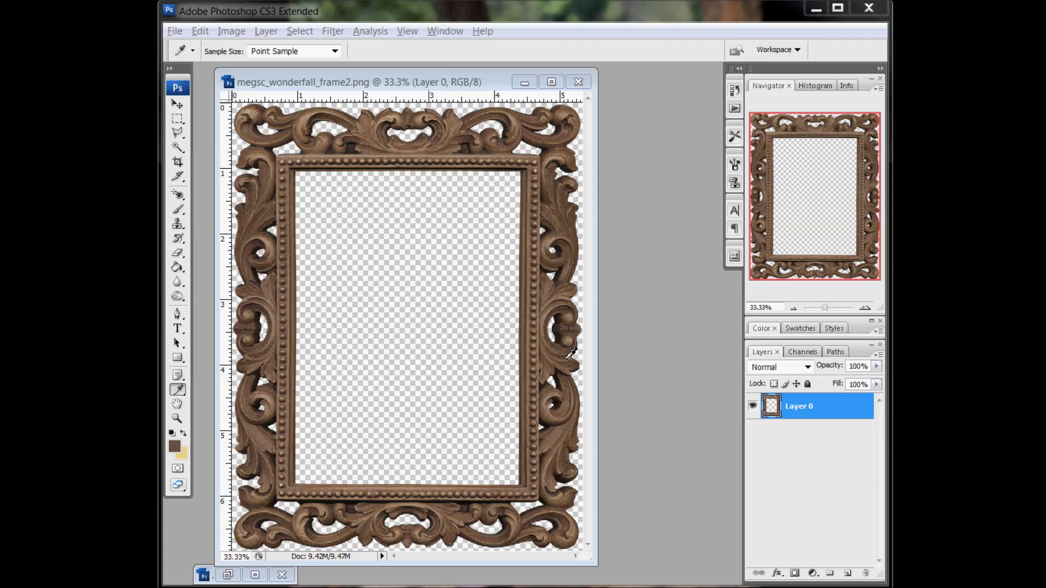
Step: Desaturate the ornate frame image so it becomes grey
left_click(232, 31)
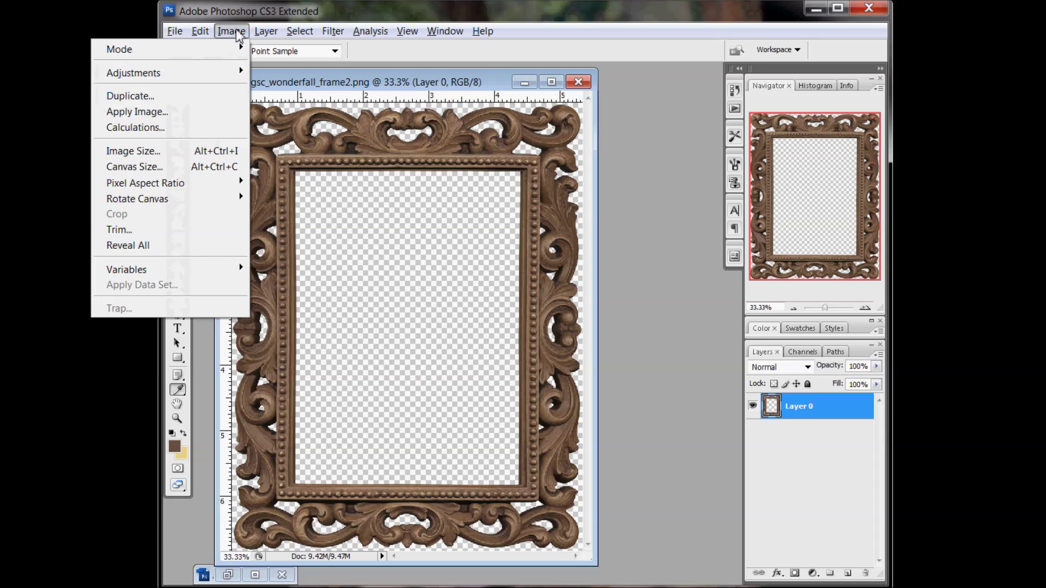
left_click(248, 16)
left_click(419, 28)
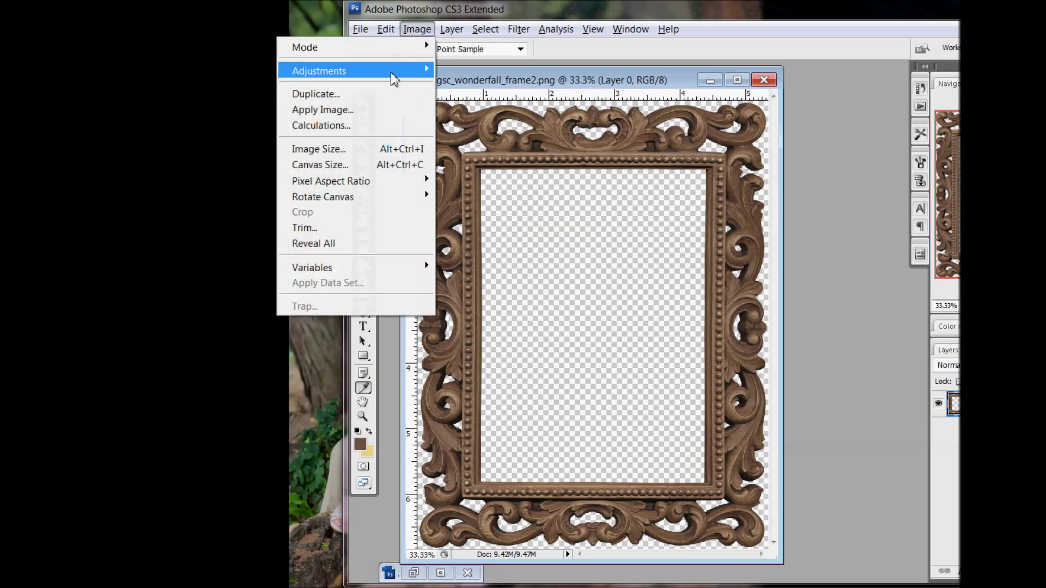
mouse_move(416, 72)
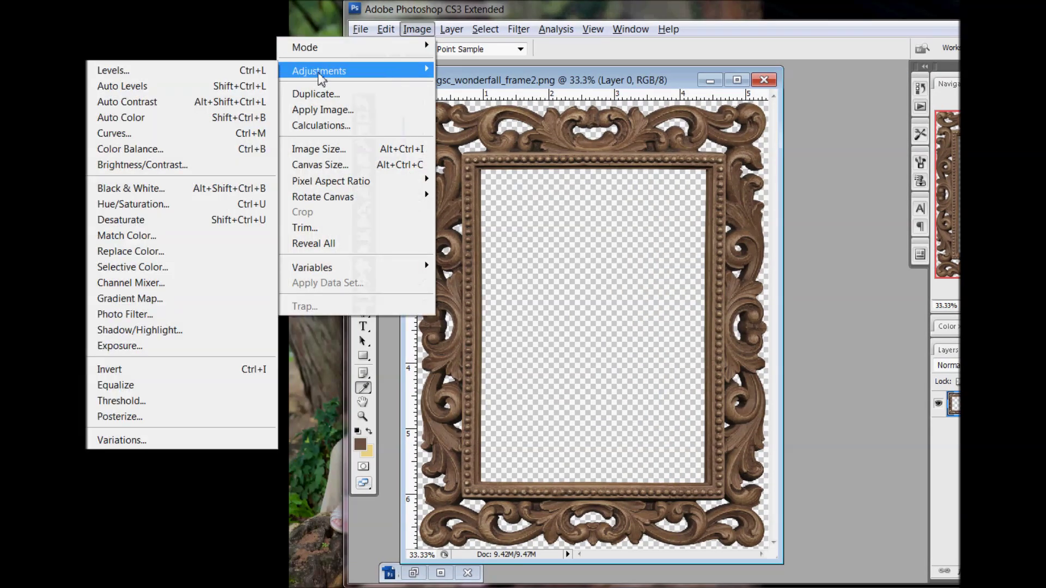
left_click(188, 220)
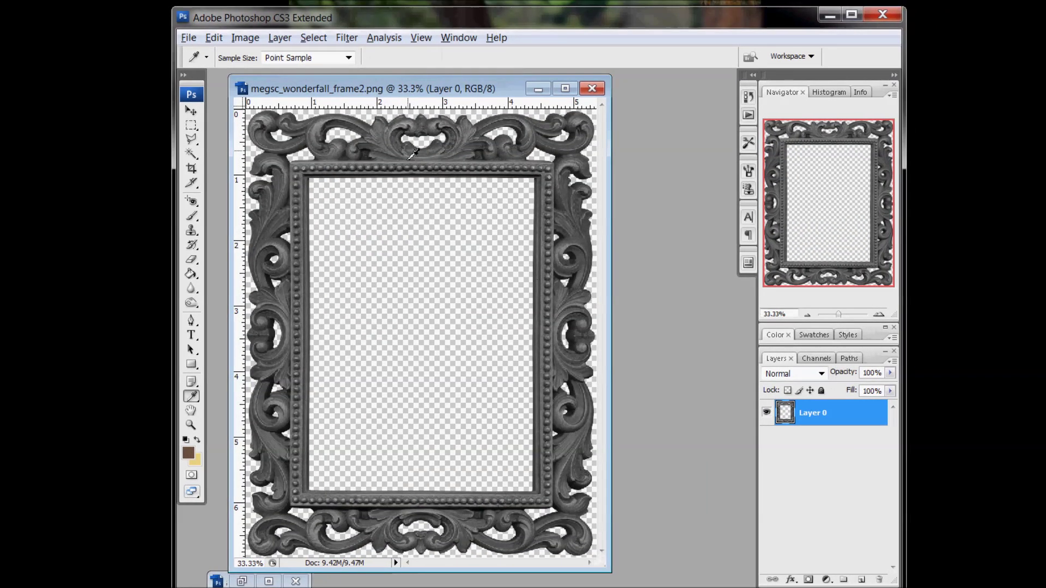
left_click(244, 37)
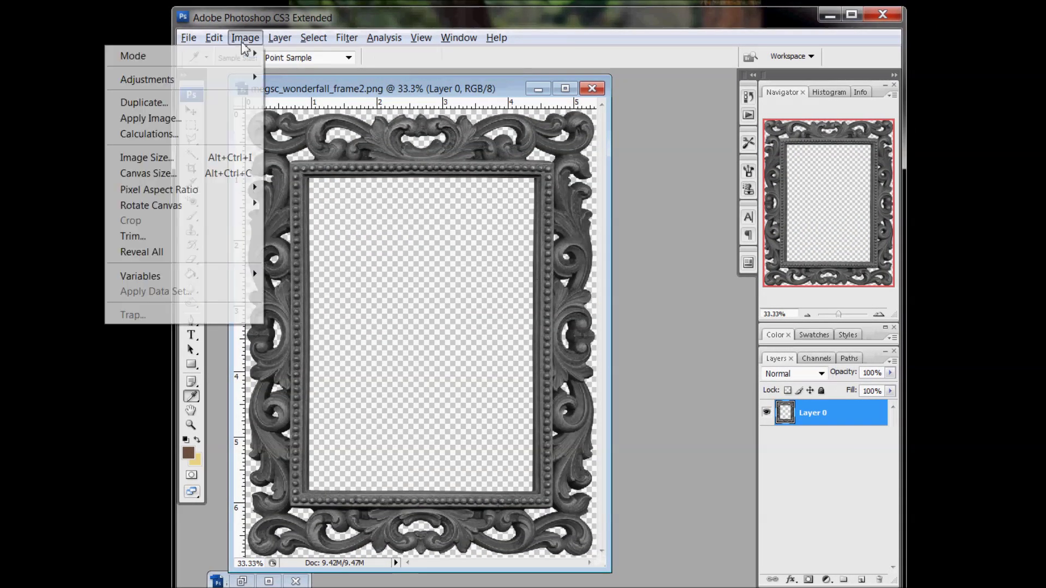
mouse_move(209, 83)
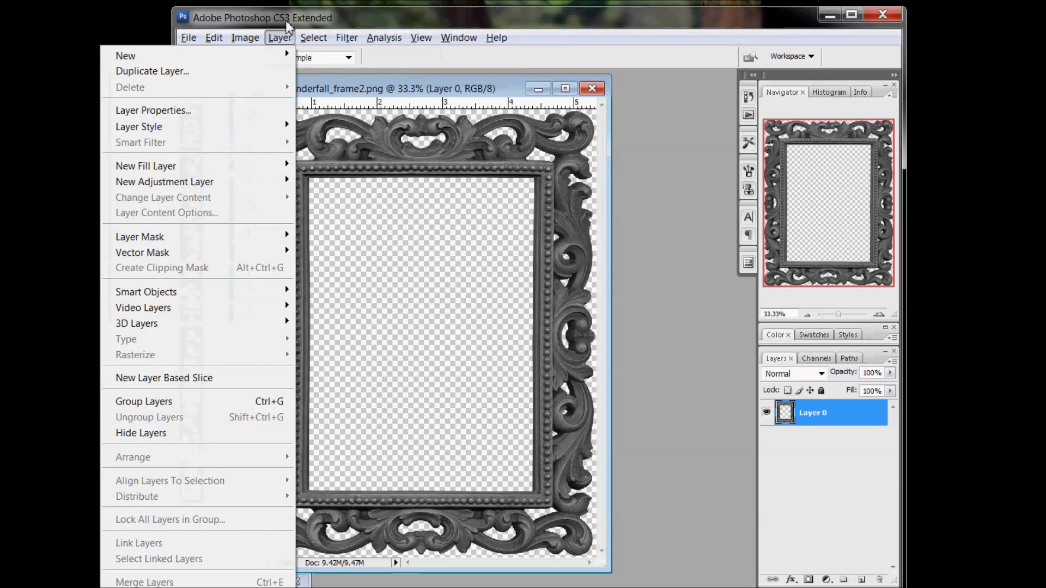
left_click(280, 37)
left_click(474, 39)
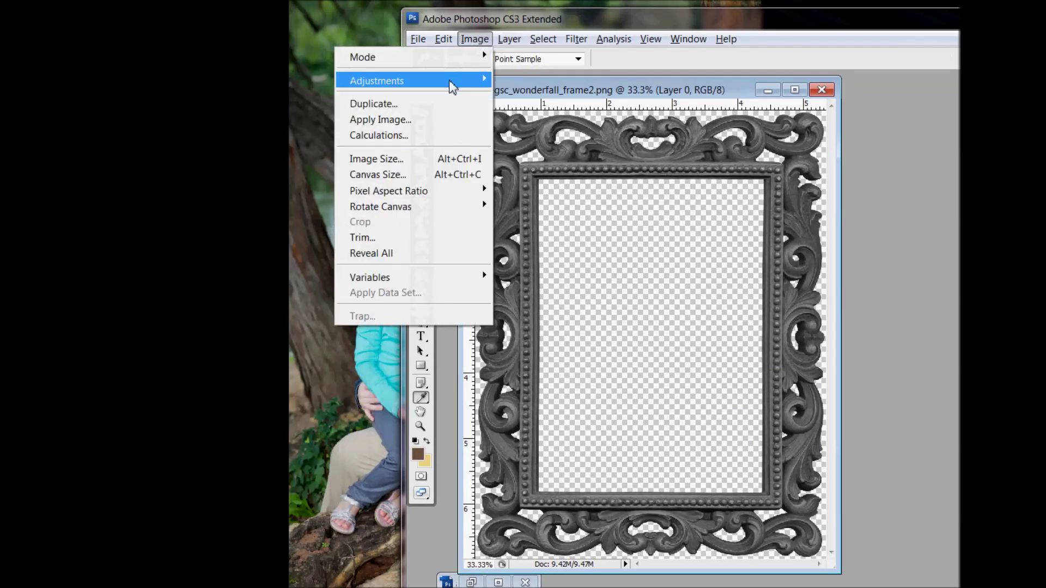
Step: Apply Brightness/Contrast to the grey frame with contrast +100 and brightness +64
mouse_move(453, 81)
left_click(219, 175)
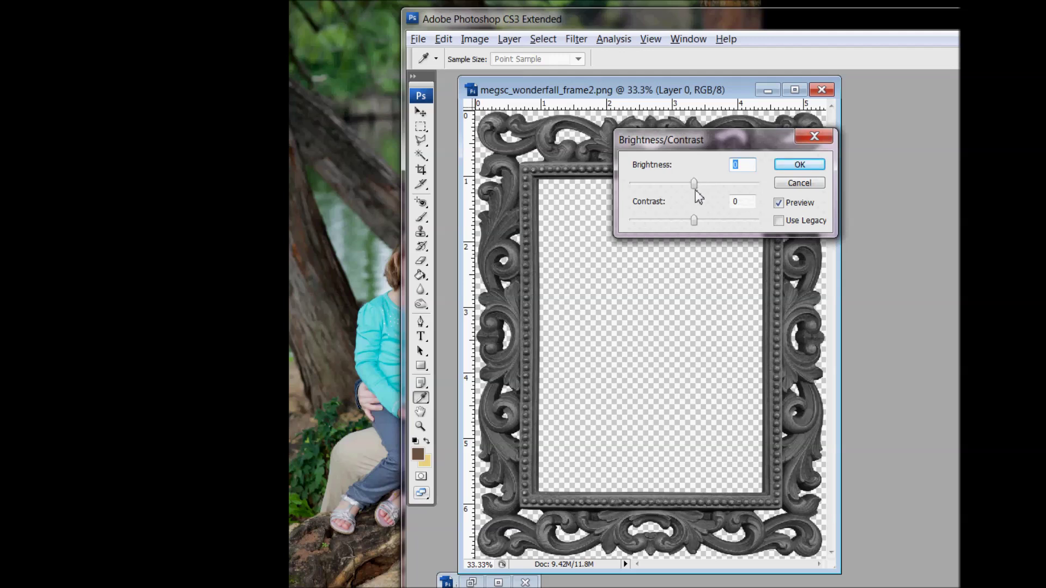
left_click_drag(696, 222, 760, 226)
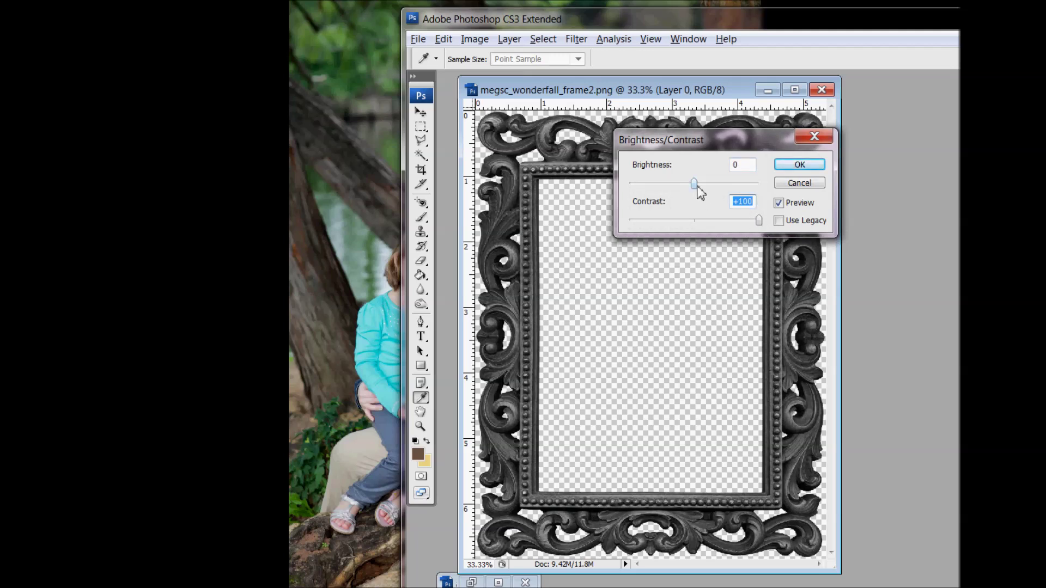
left_click_drag(695, 185, 717, 187)
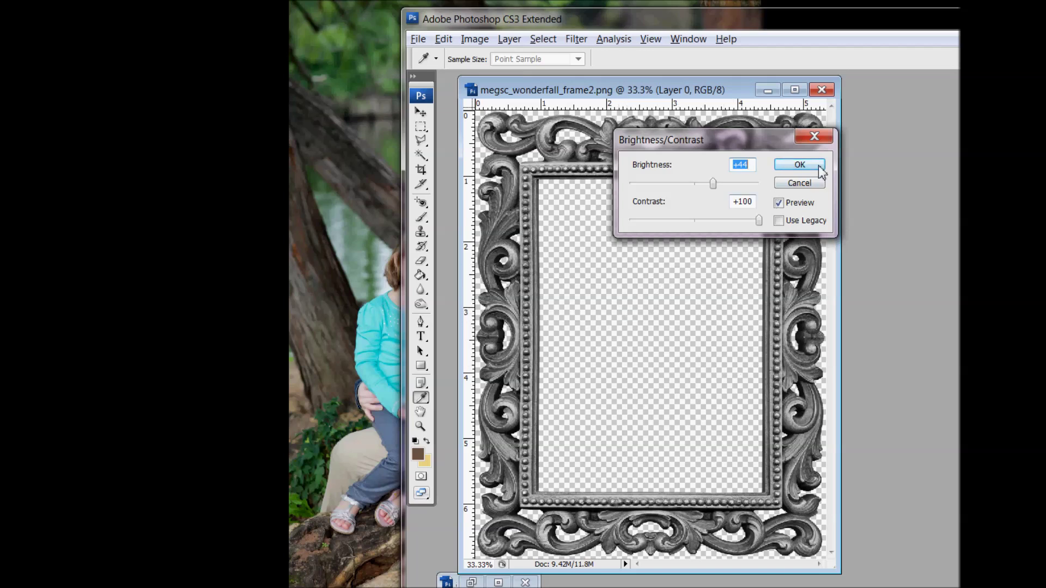
left_click_drag(713, 183, 723, 184)
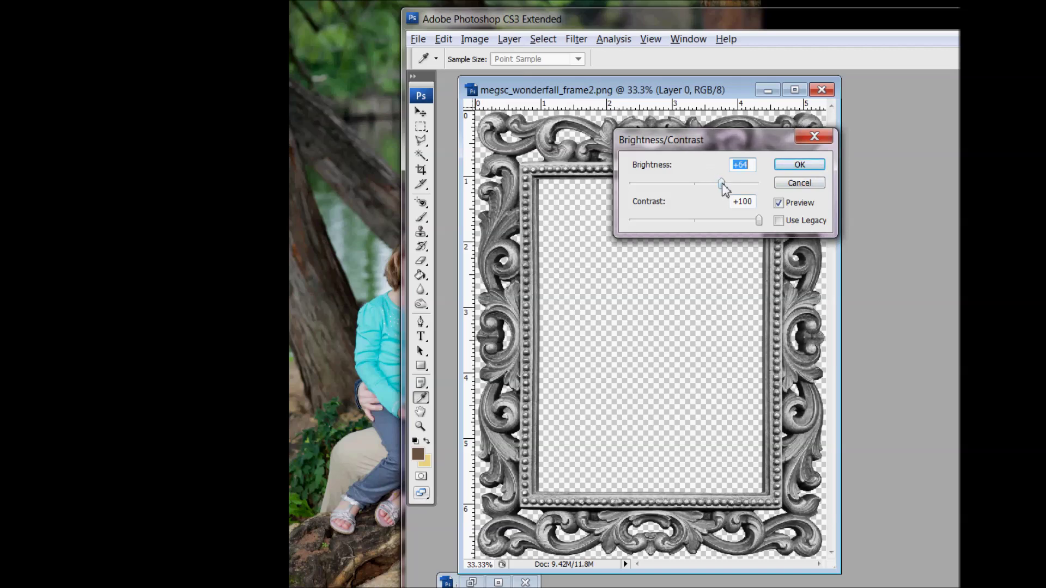
left_click(799, 164)
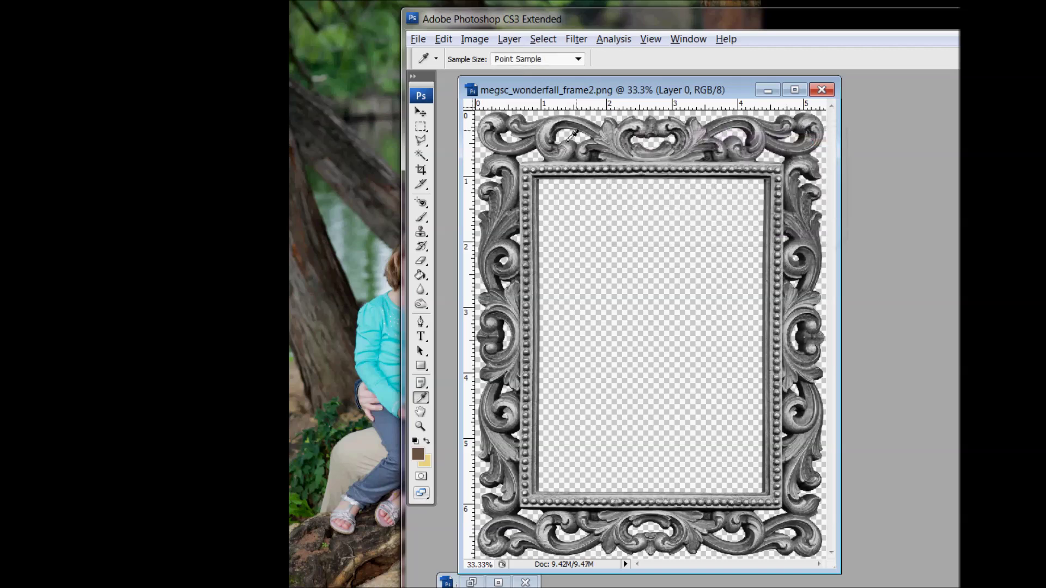
left_click_drag(561, 22, 366, 20)
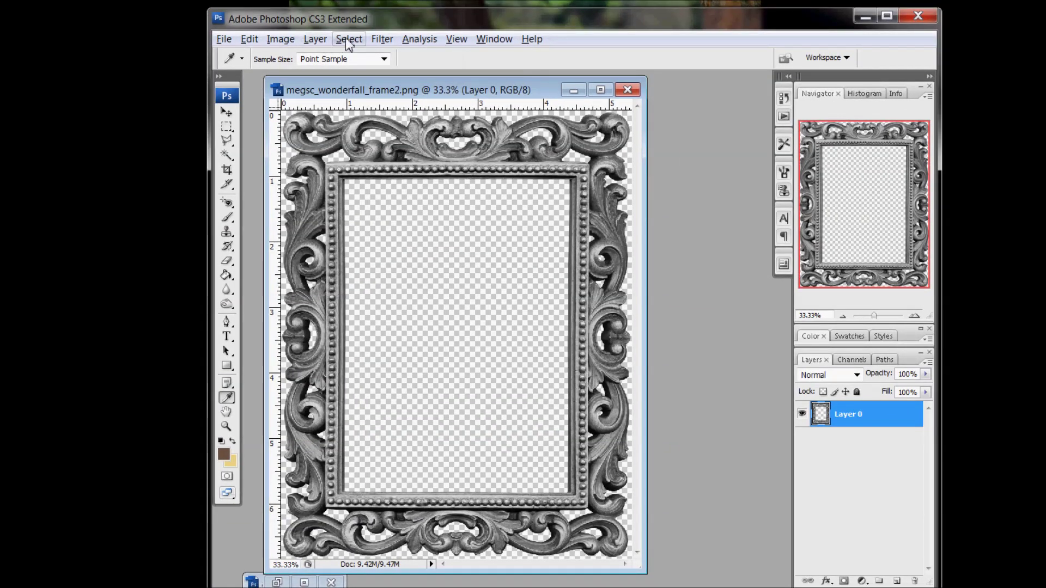
Step: Select the frame's dark areas using Color Range set to Shadows
left_click(346, 37)
left_click(286, 184)
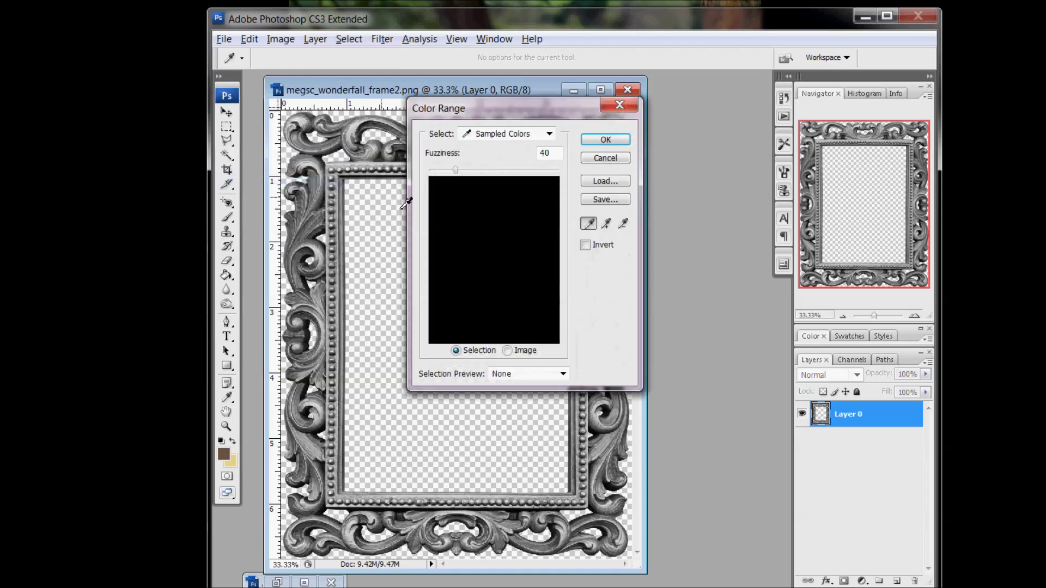
left_click_drag(530, 112, 659, 115)
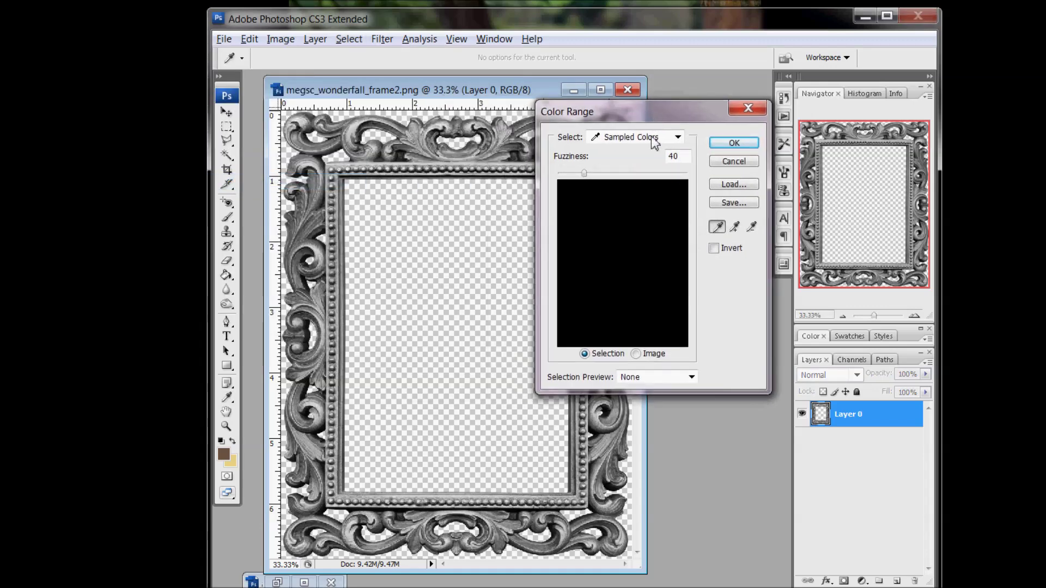
left_click(648, 137)
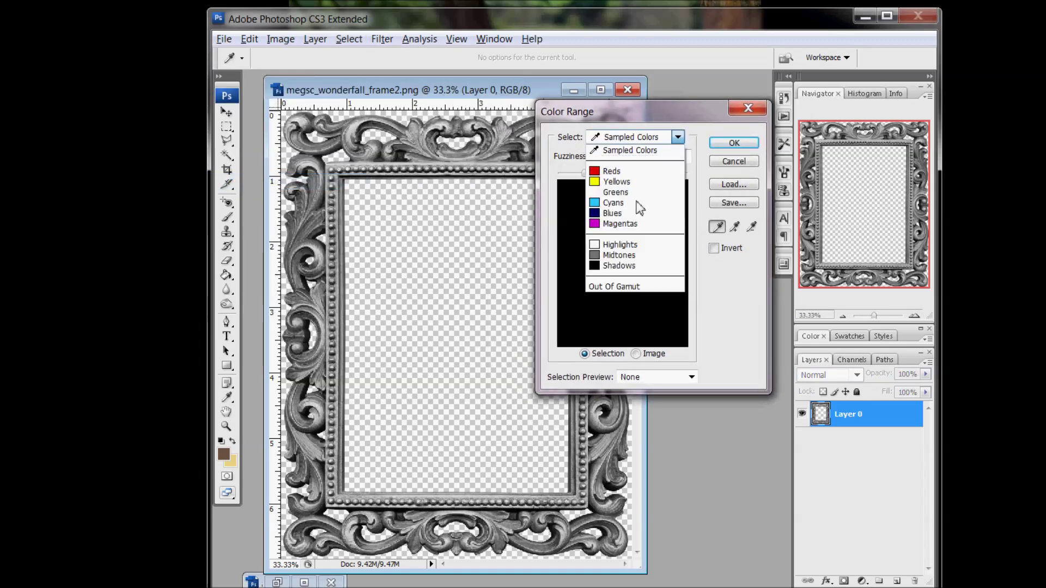
left_click(634, 266)
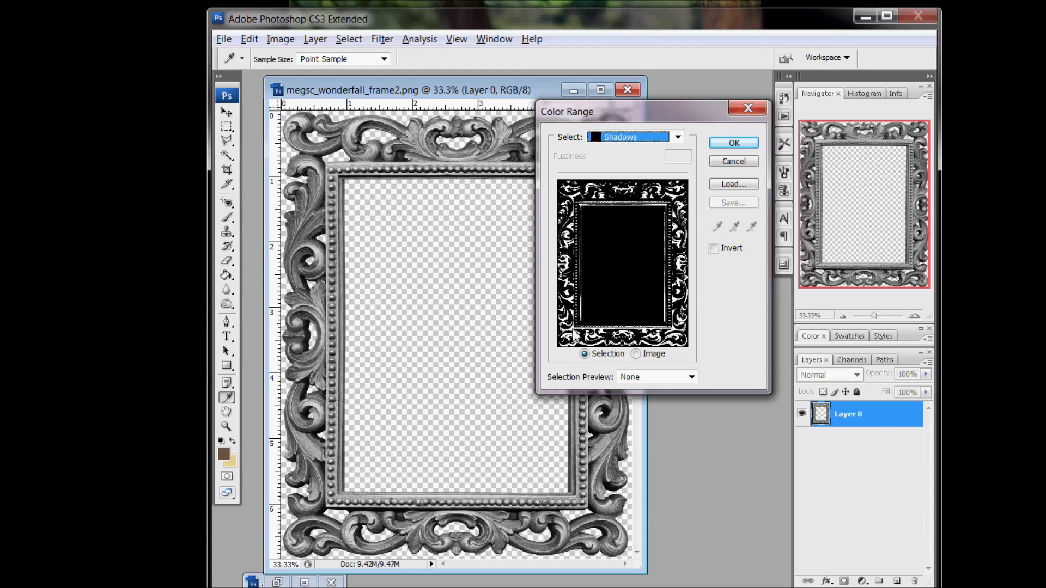
left_click(734, 142)
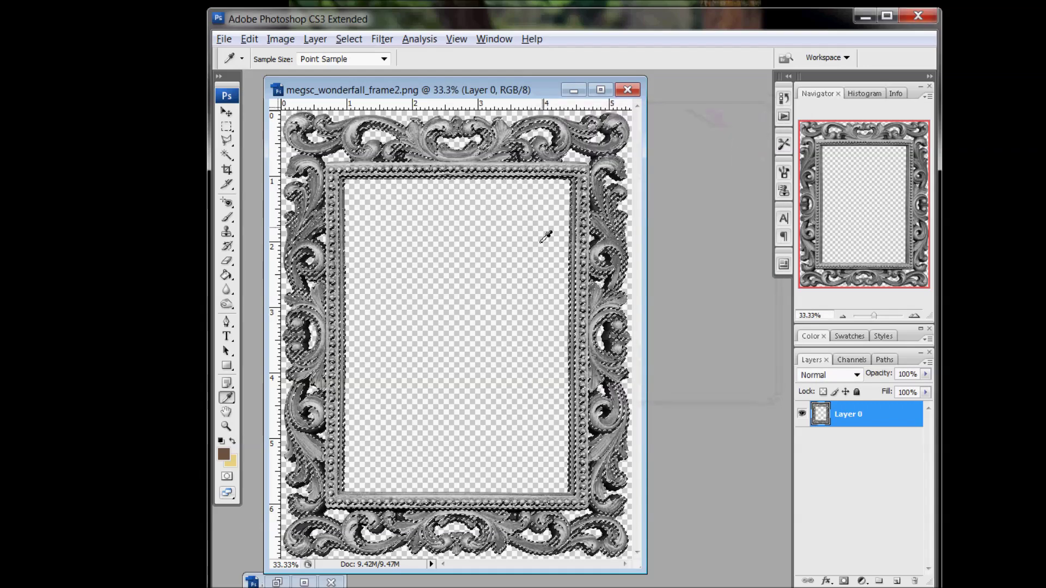
Step: Copy the selected shadows onto a new Layer 1, leaving Layer 0 hidden
left_click(256, 40)
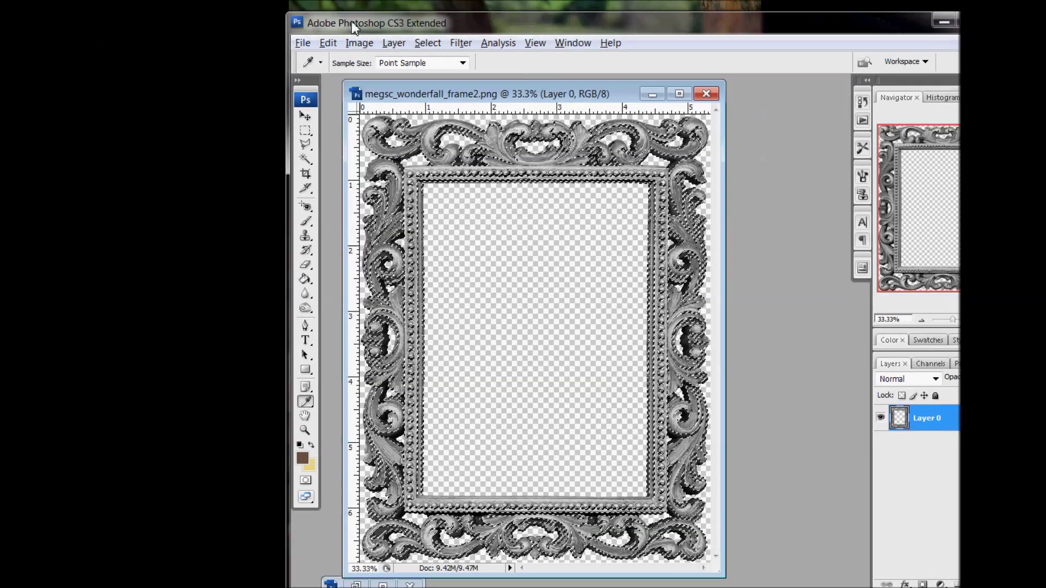
left_click(250, 39)
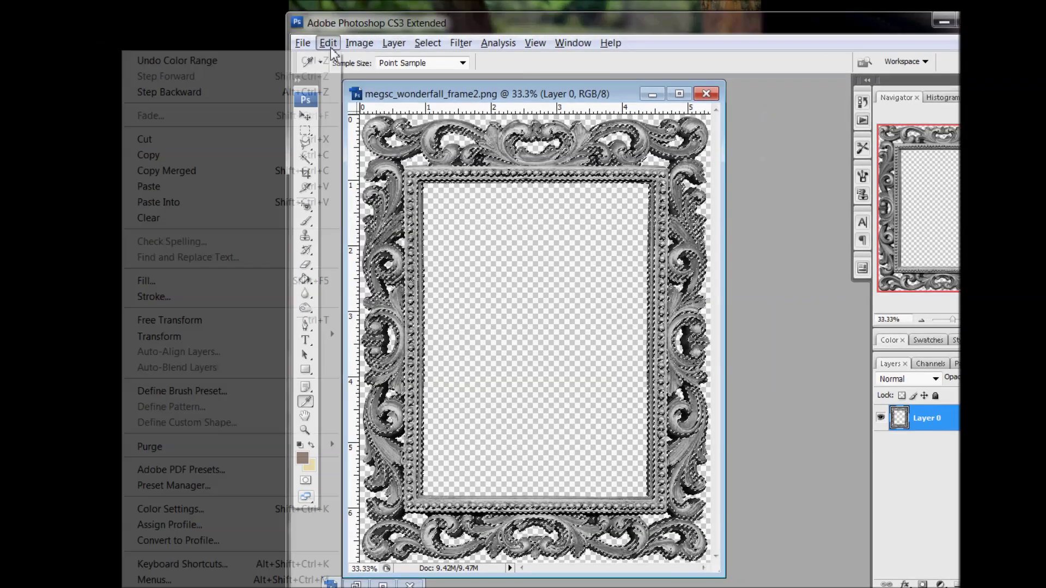
left_click(253, 157)
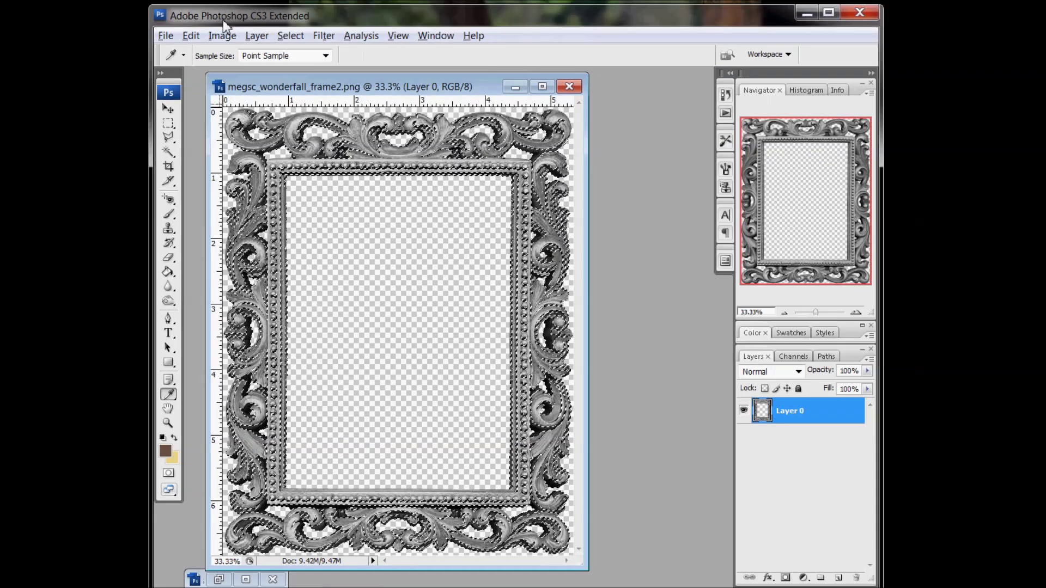
left_click(191, 36)
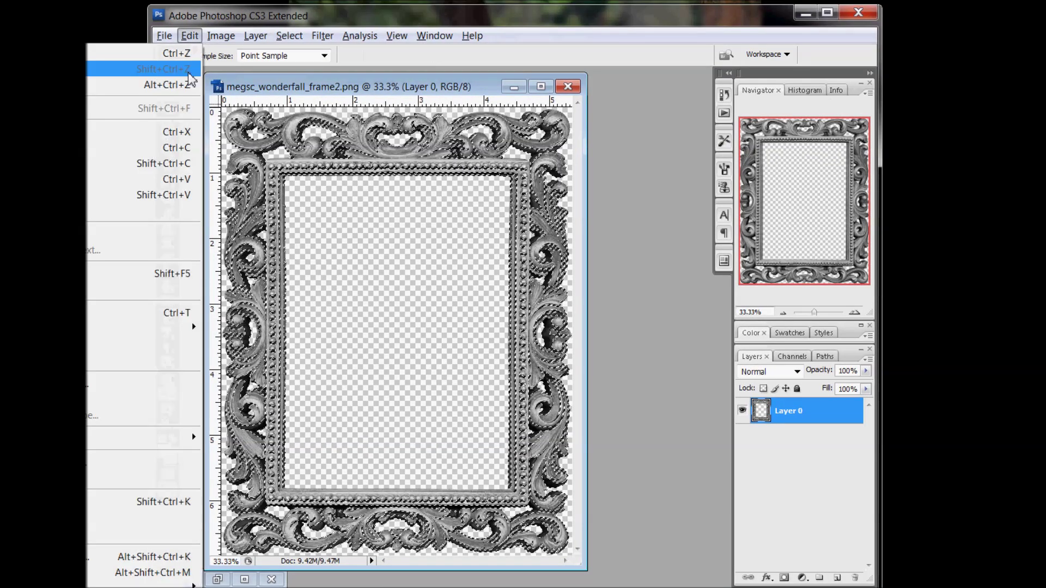
left_click(129, 180)
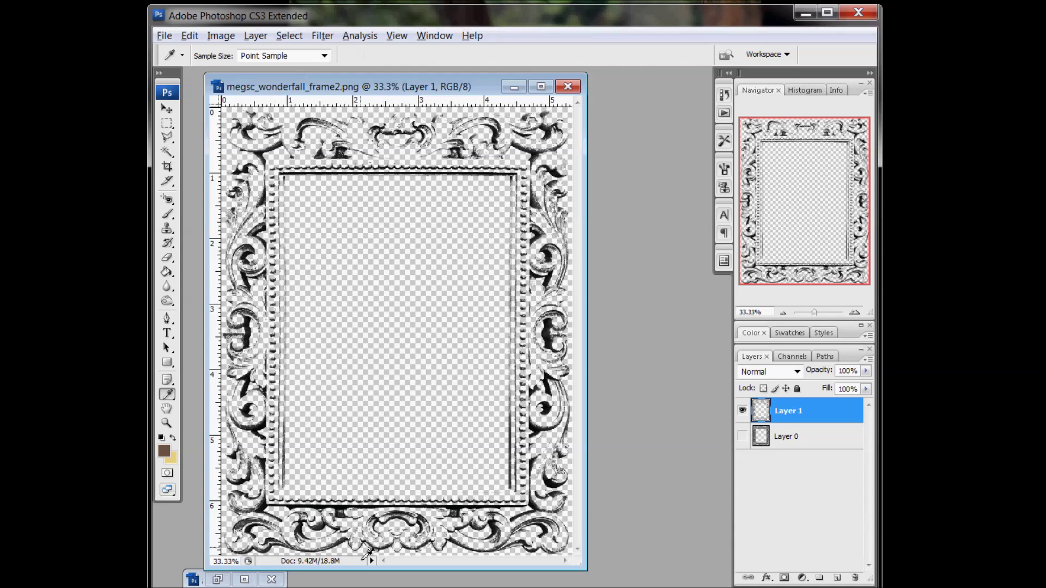
left_click(743, 437)
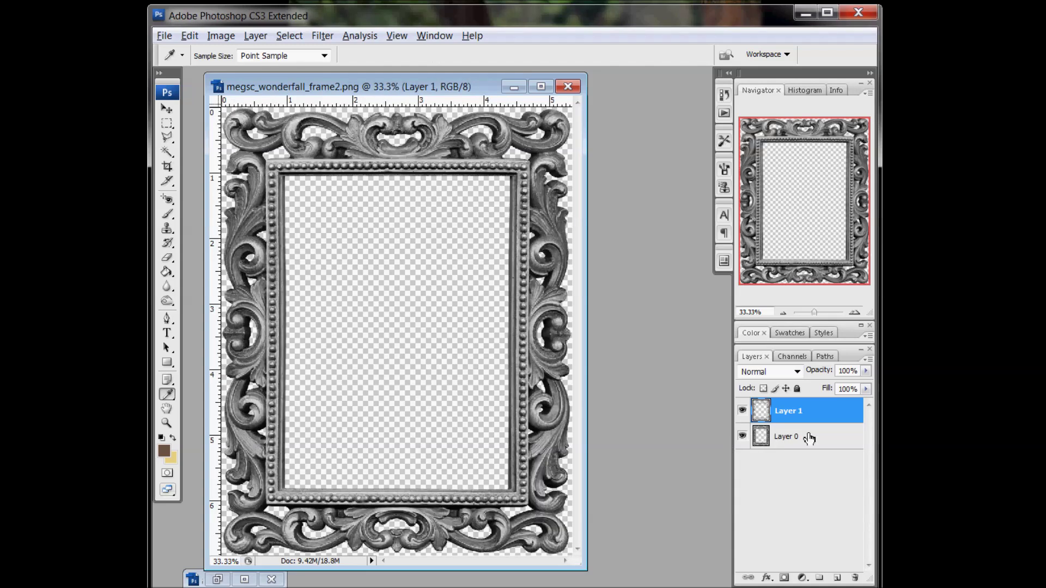
left_click(743, 436)
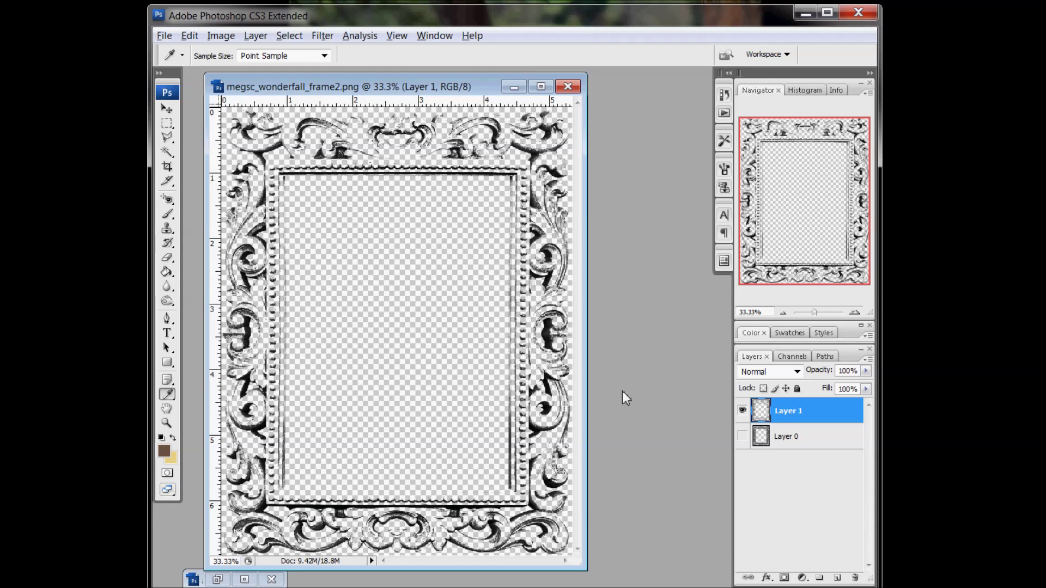
Step: Fill a new Layer 2 with brown and clip it to the frame on Layer 1
left_click(837, 578)
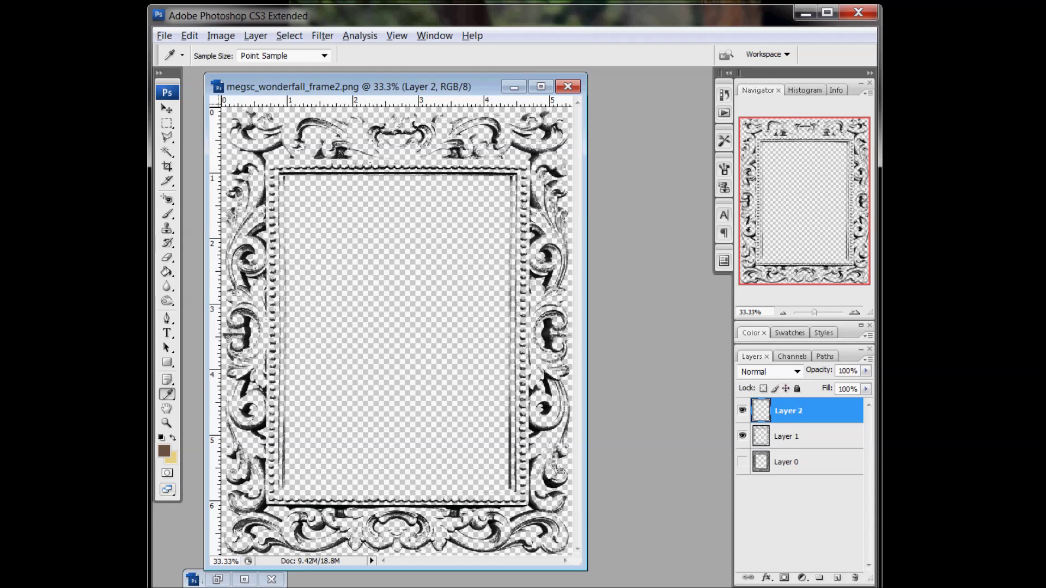
left_click(167, 271)
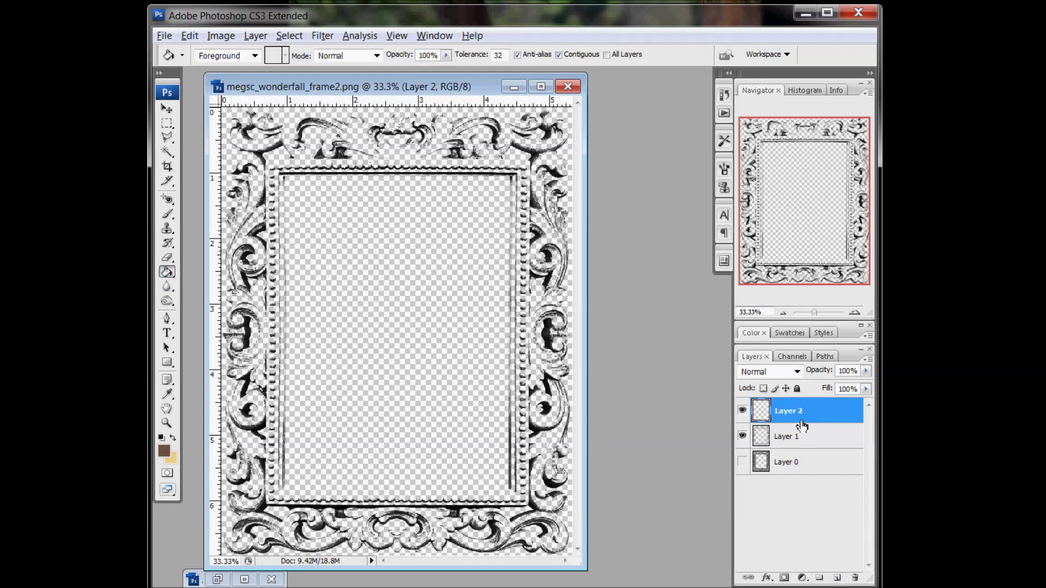
left_click(360, 333)
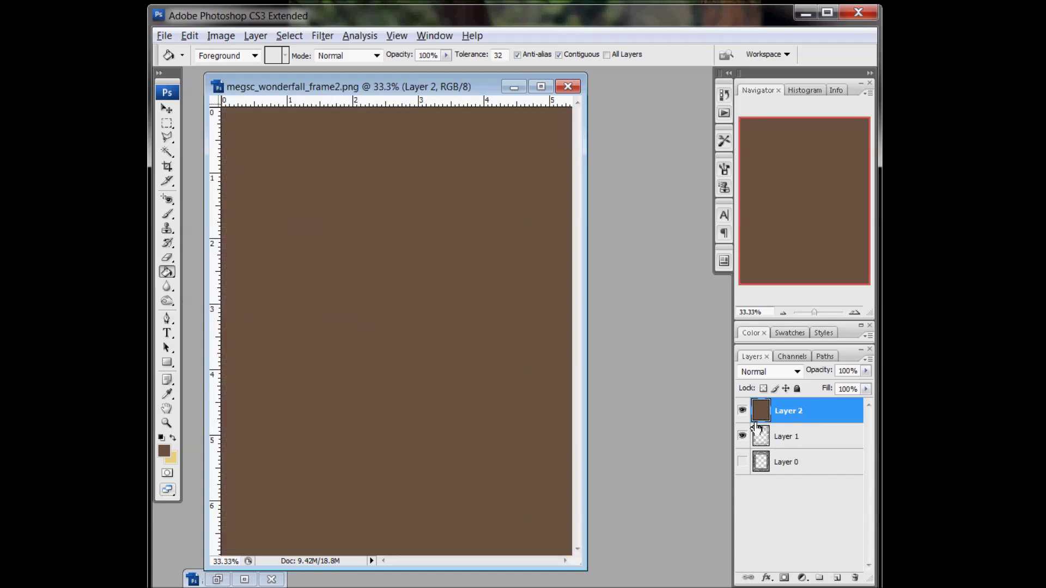
right_click(796, 412)
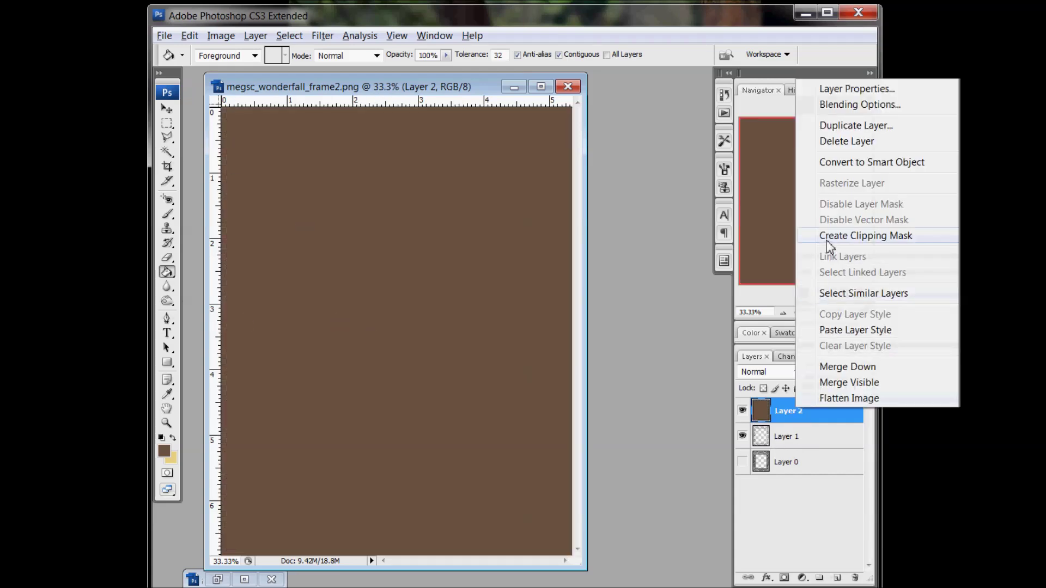
right_click(780, 414)
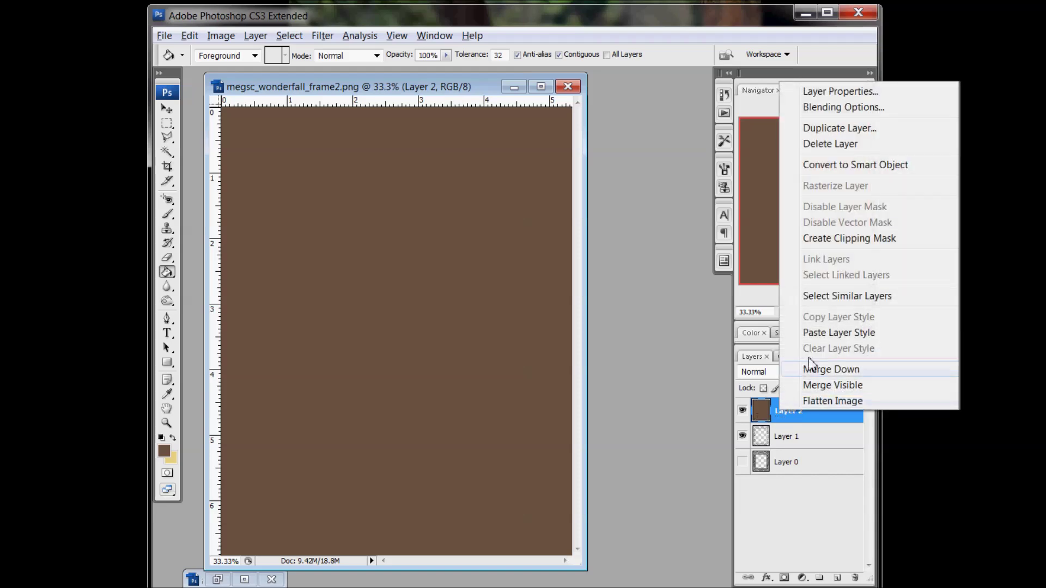
left_click(825, 240)
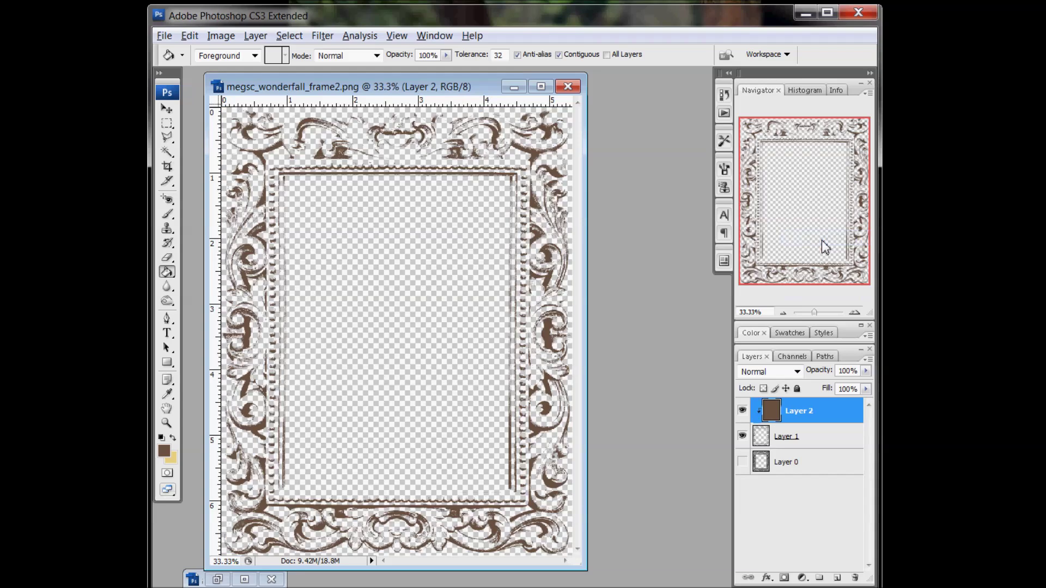
left_click(837, 578)
Step: Move Layer 3 beneath Layer 1 and fill it with white as the background
left_click_drag(796, 414, 795, 482)
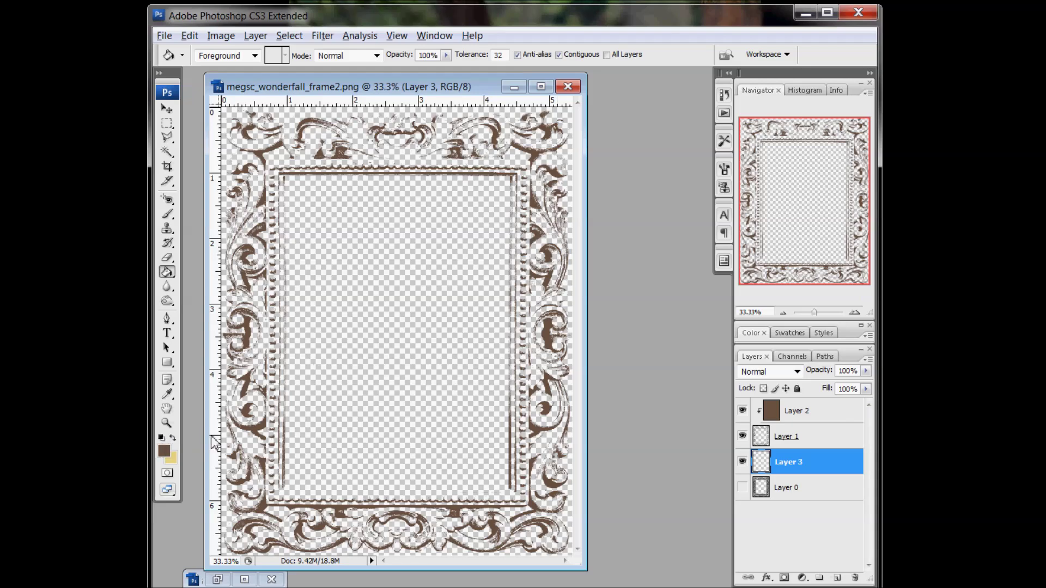
left_click(164, 451)
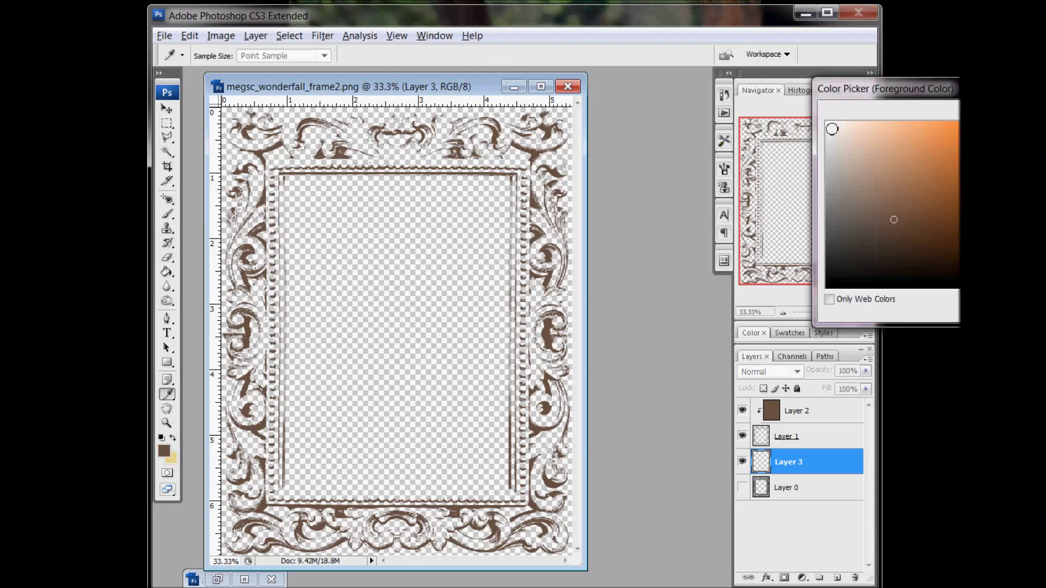
key("Return")
left_click(167, 272)
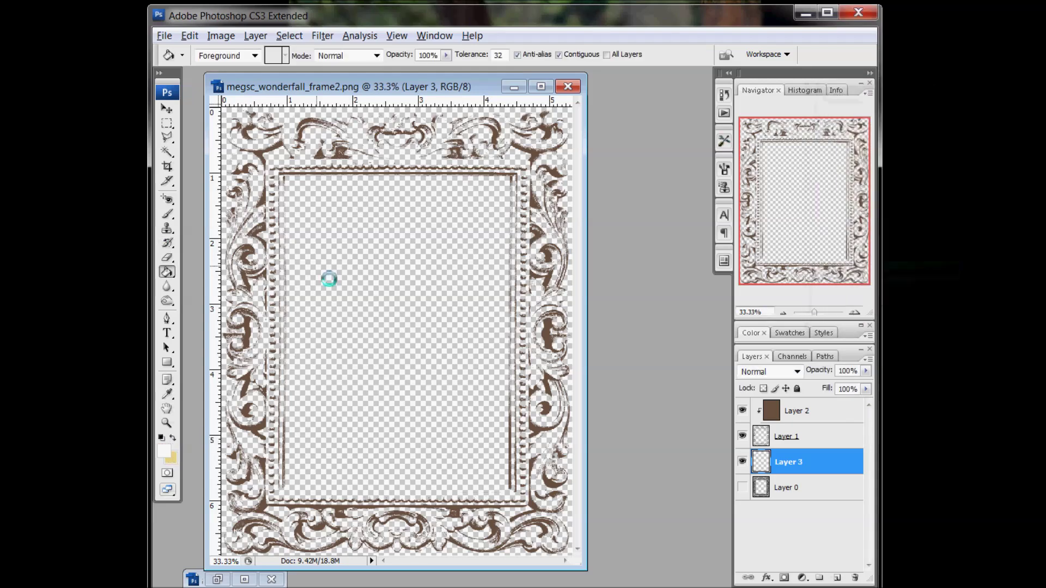
left_click(328, 297)
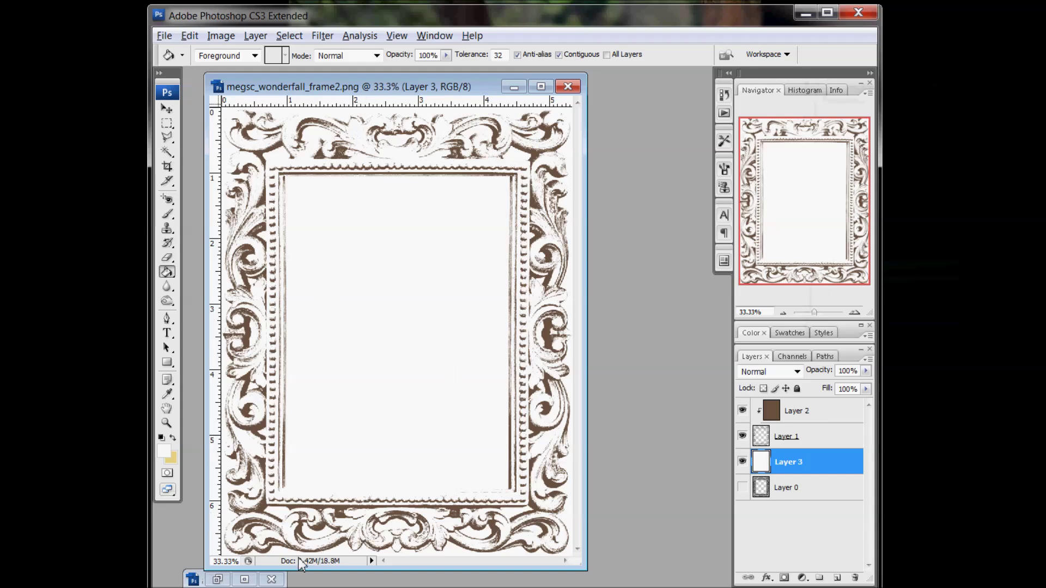
left_click(801, 415)
Step: Recolour Layer 2 yellow and inspect the frame edges at 100% zoom
left_click(173, 438)
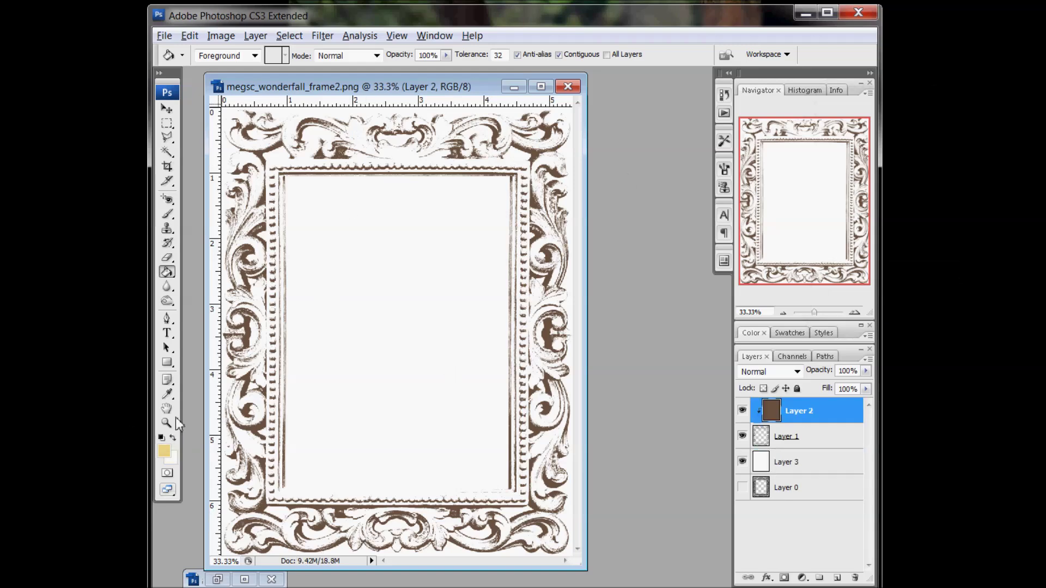
left_click(304, 349)
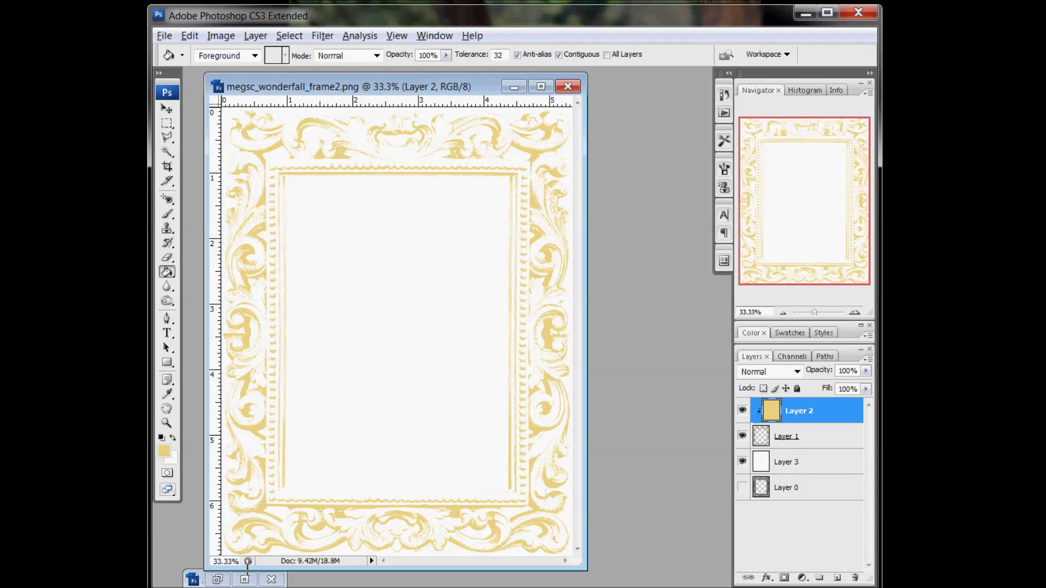
left_click(227, 561)
type("100")
key("Return")
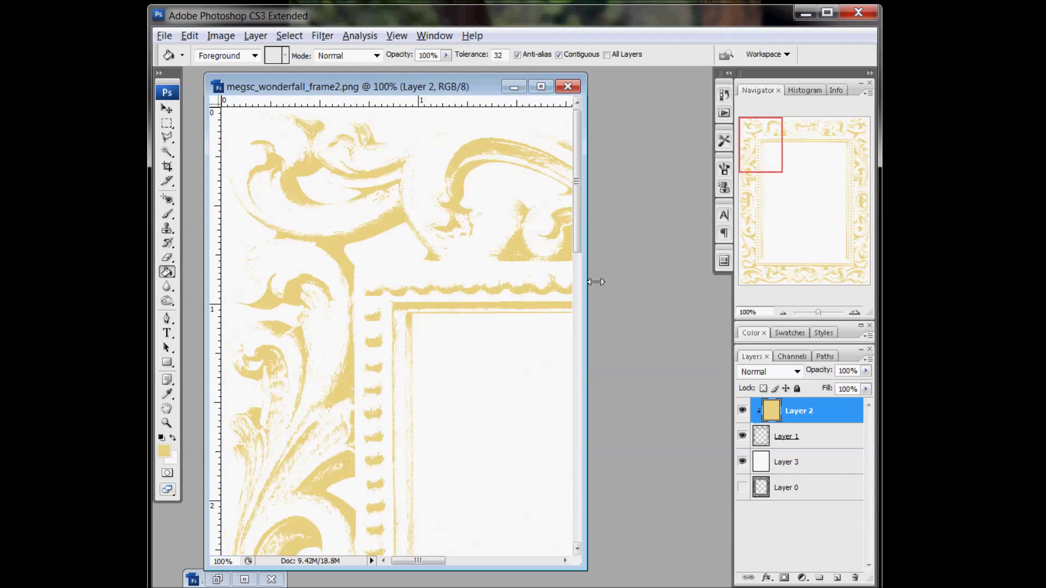
left_click_drag(588, 283, 680, 283)
left_click_drag(445, 556, 591, 555)
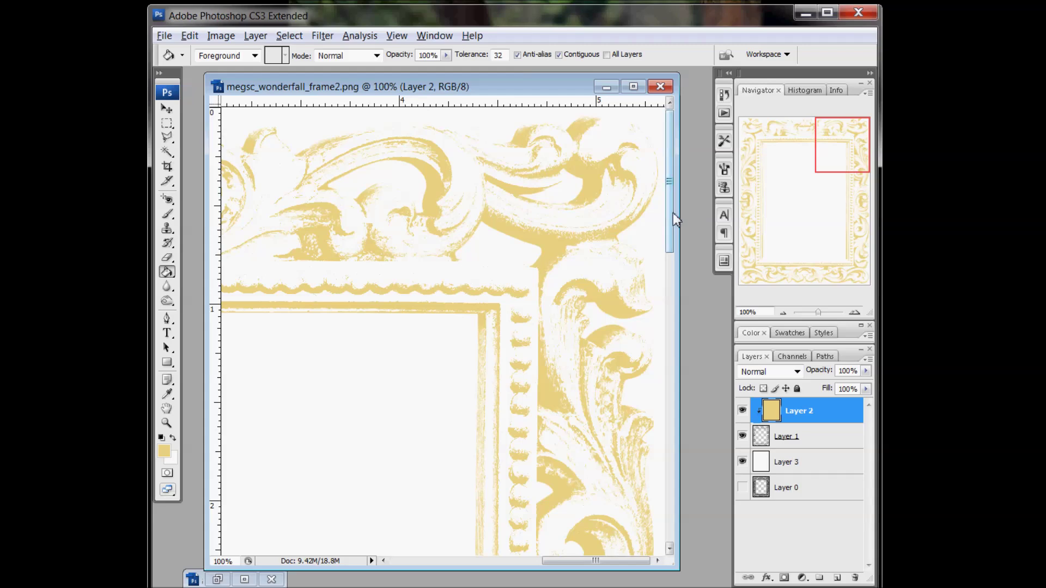
left_click_drag(672, 213, 686, 514)
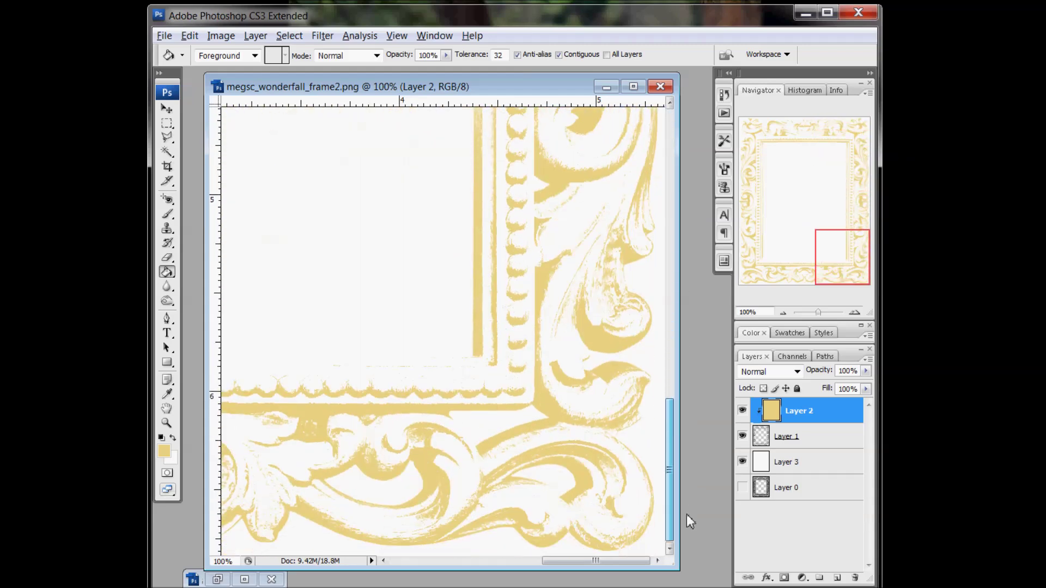
Step: Minimize the frame document and restore the leaf image
left_click(606, 88)
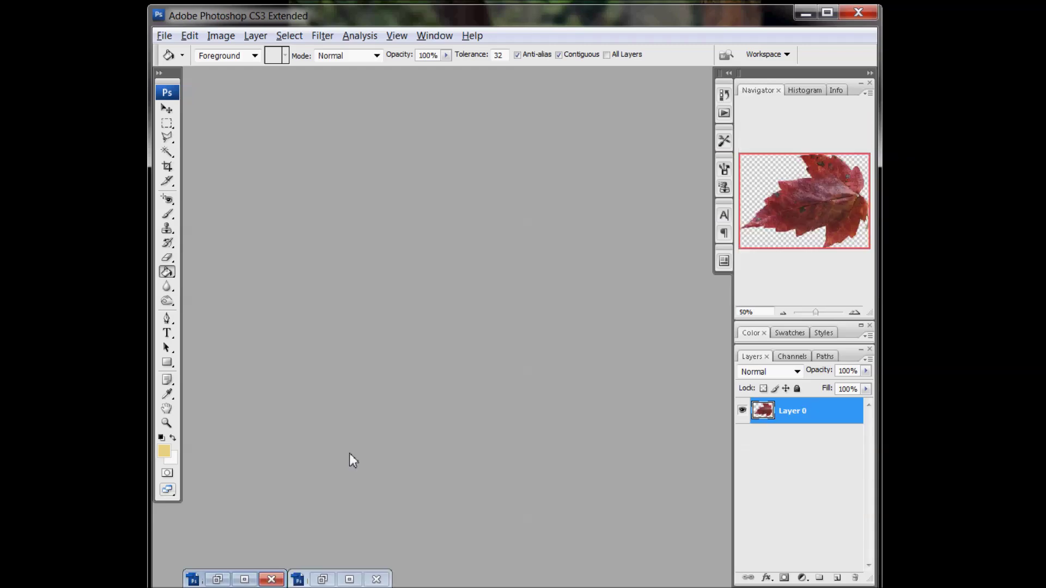
left_click(322, 579)
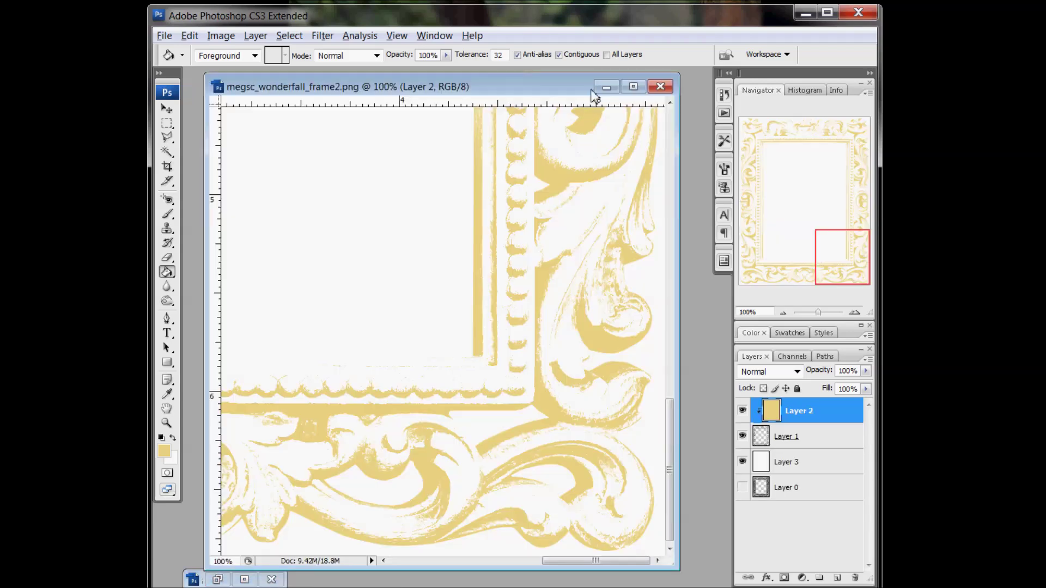
left_click(606, 87)
left_click(217, 579)
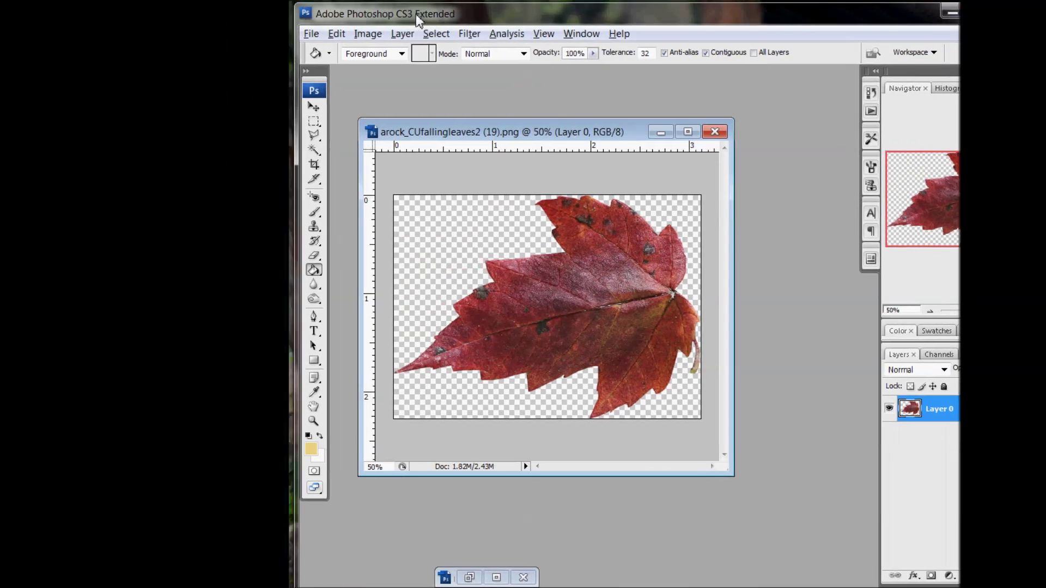
Step: Desaturate the leaf image to grey
left_click(220, 36)
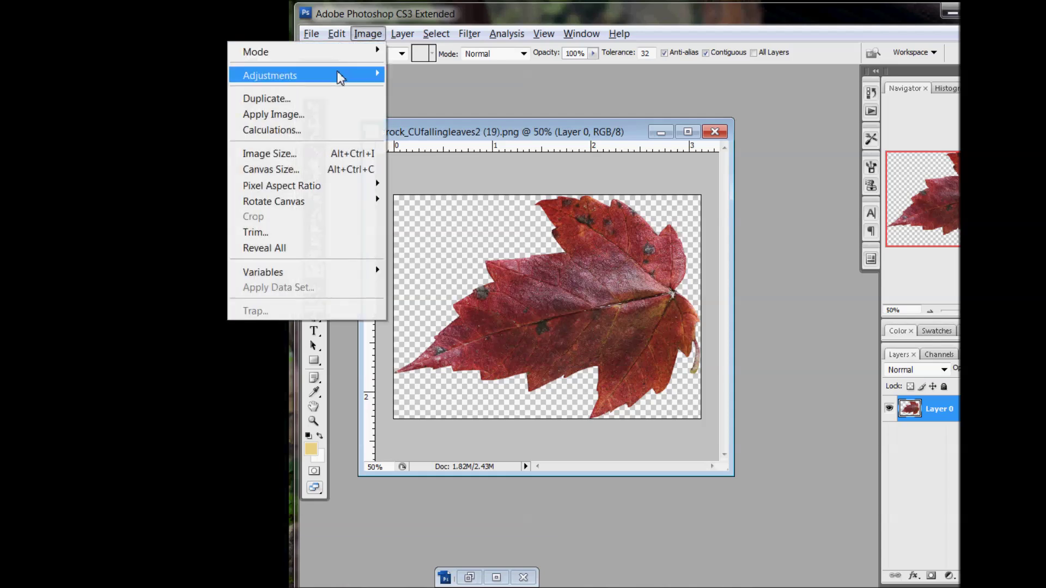
mouse_move(338, 75)
left_click(152, 223)
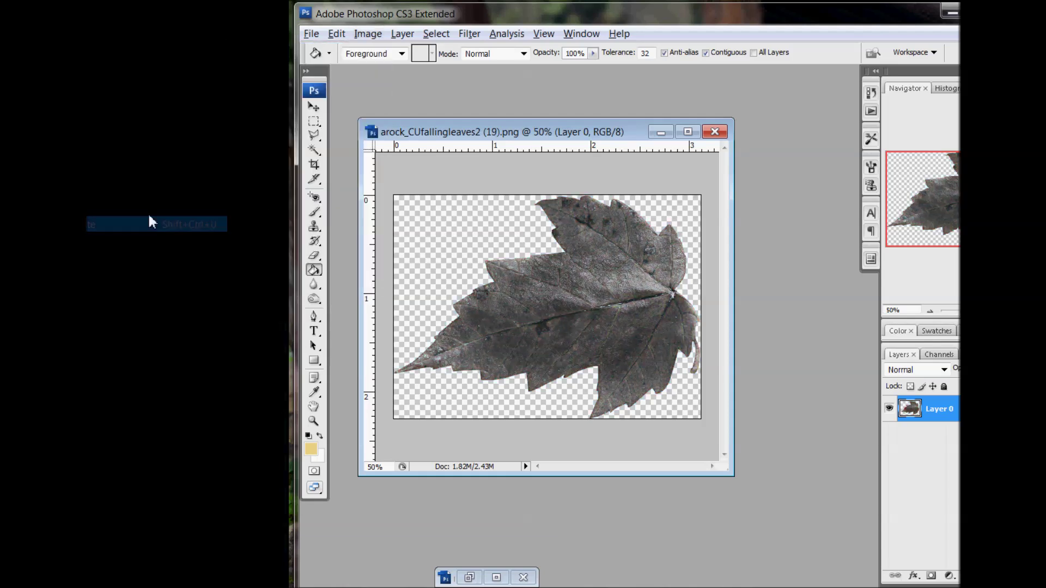
left_click(370, 34)
mouse_move(343, 79)
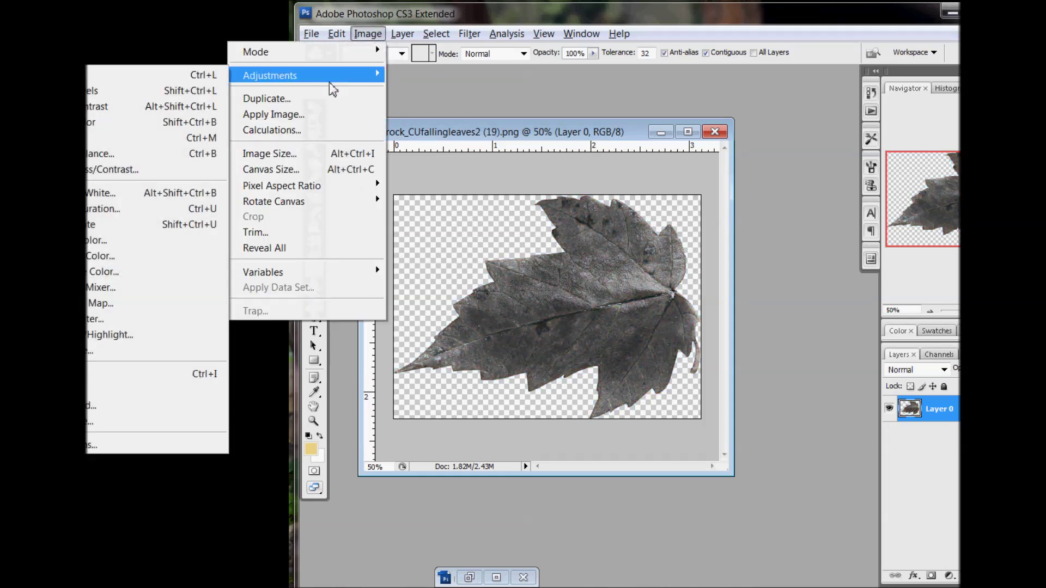
Step: Apply Brightness/Contrast to the grey leaf with brightness +41 and contrast +61
left_click(170, 169)
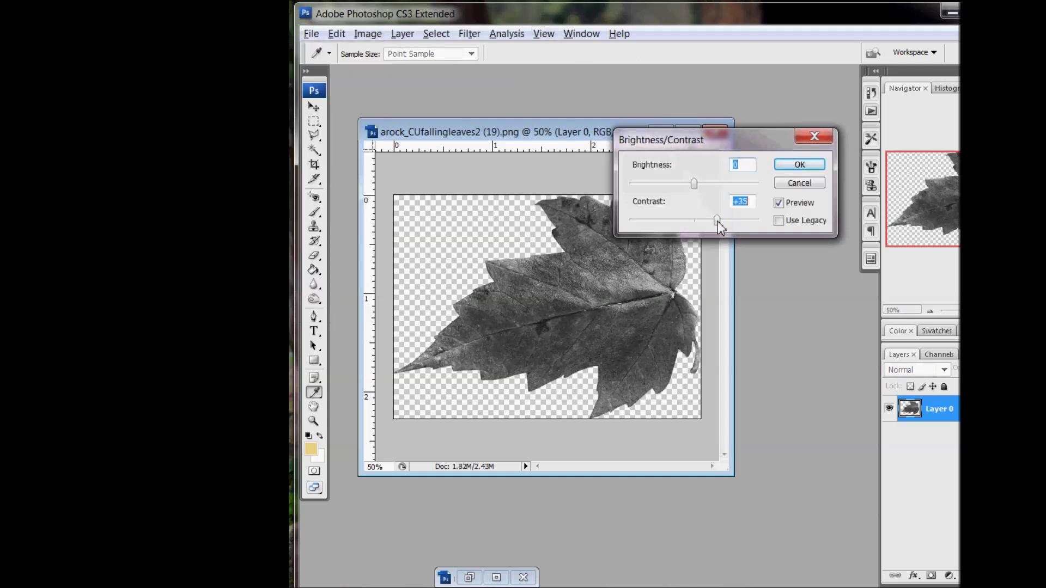
left_click_drag(718, 221, 725, 224)
left_click_drag(694, 183, 711, 180)
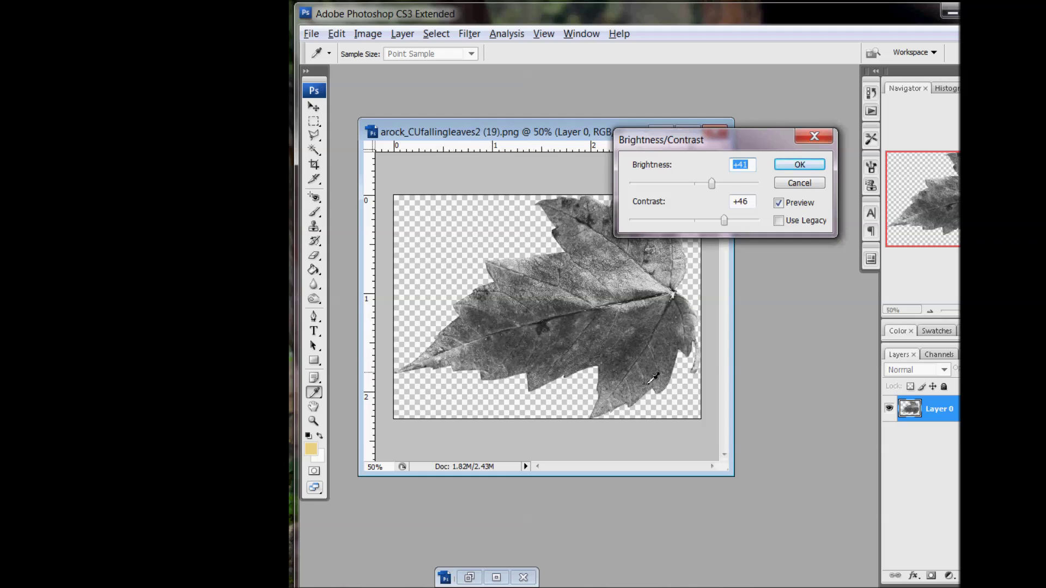
left_click_drag(725, 220, 735, 220)
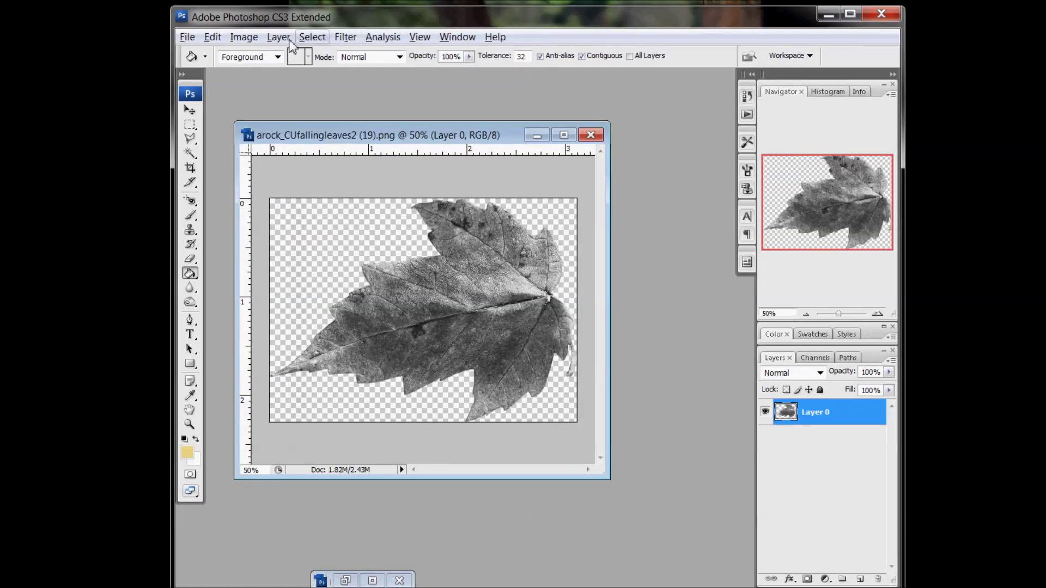
Step: Select the leaf's dark areas using Color Range set to Shadows
left_click(306, 37)
left_click(261, 185)
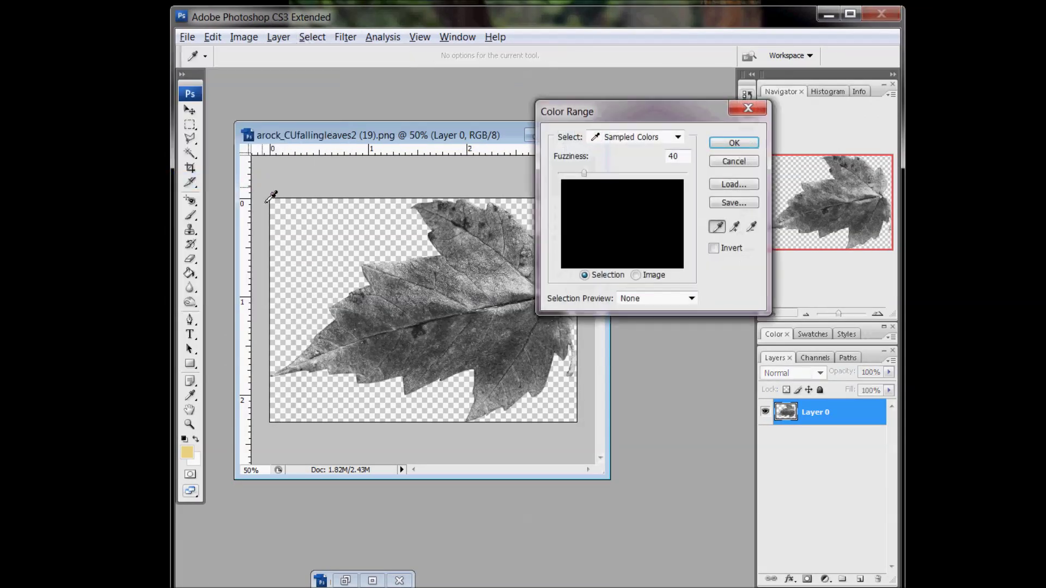
left_click(654, 137)
left_click(618, 269)
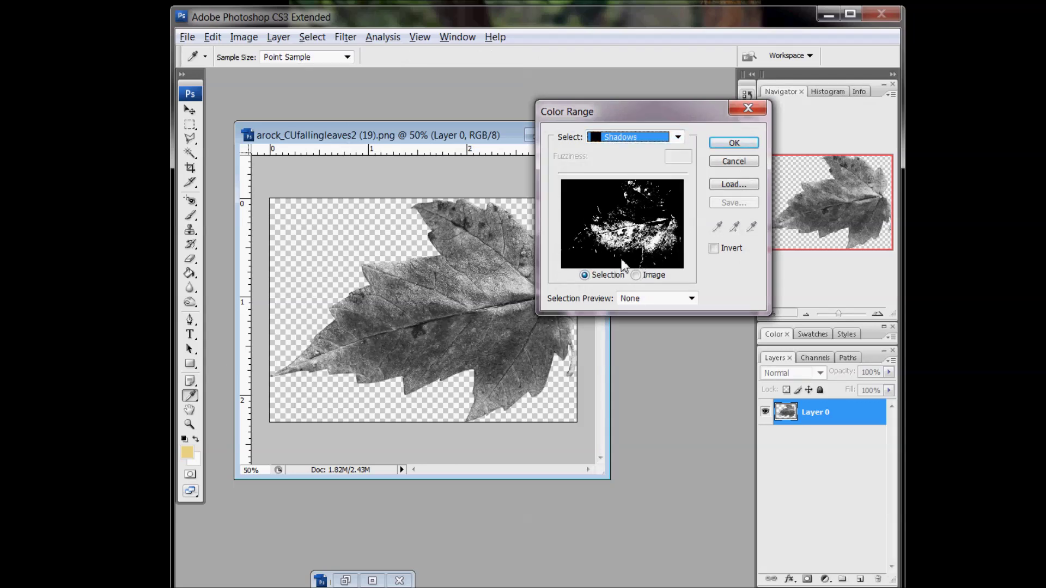
left_click(734, 143)
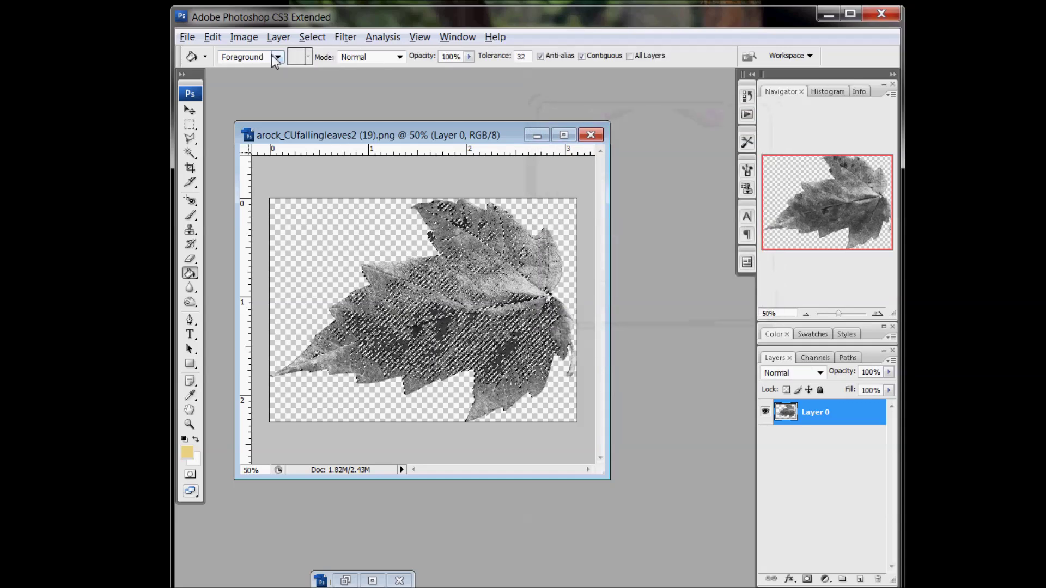
left_click(213, 36)
Step: Copy the selected leaf shadow areas and paste them onto a new Layer 1
left_click(248, 19)
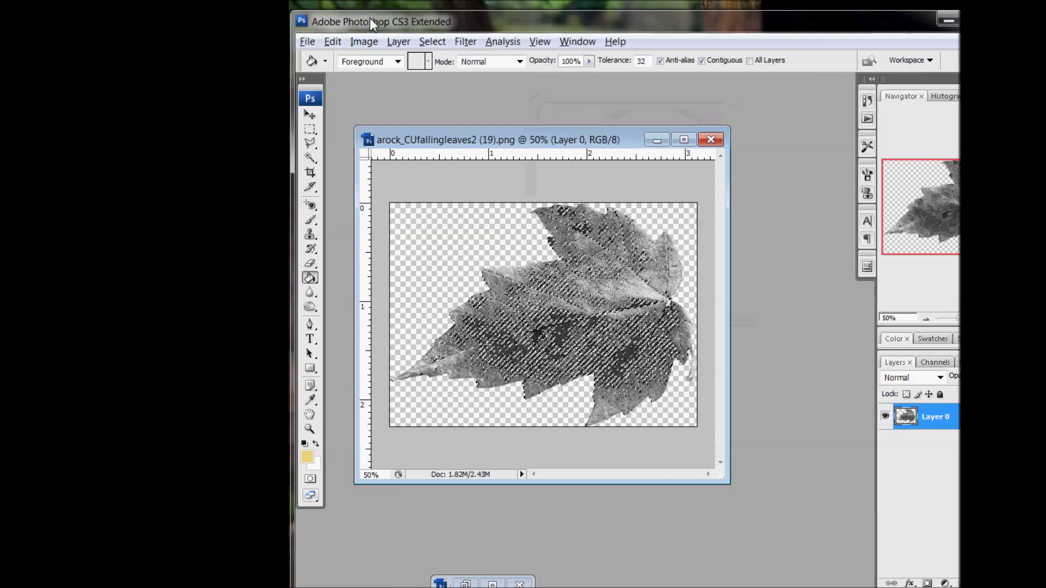
left_click(187, 37)
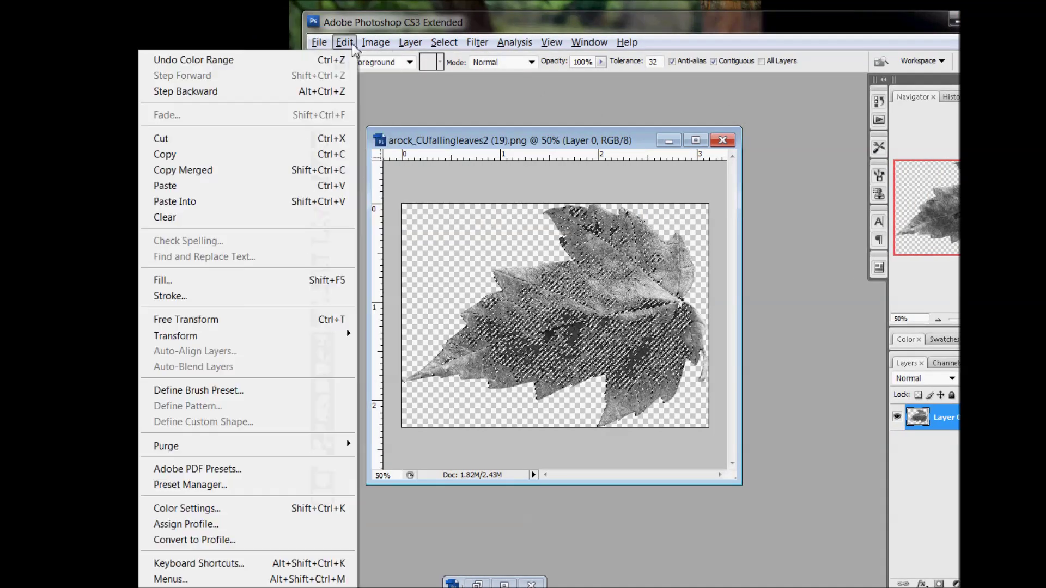
left_click(358, 90)
left_click(345, 42)
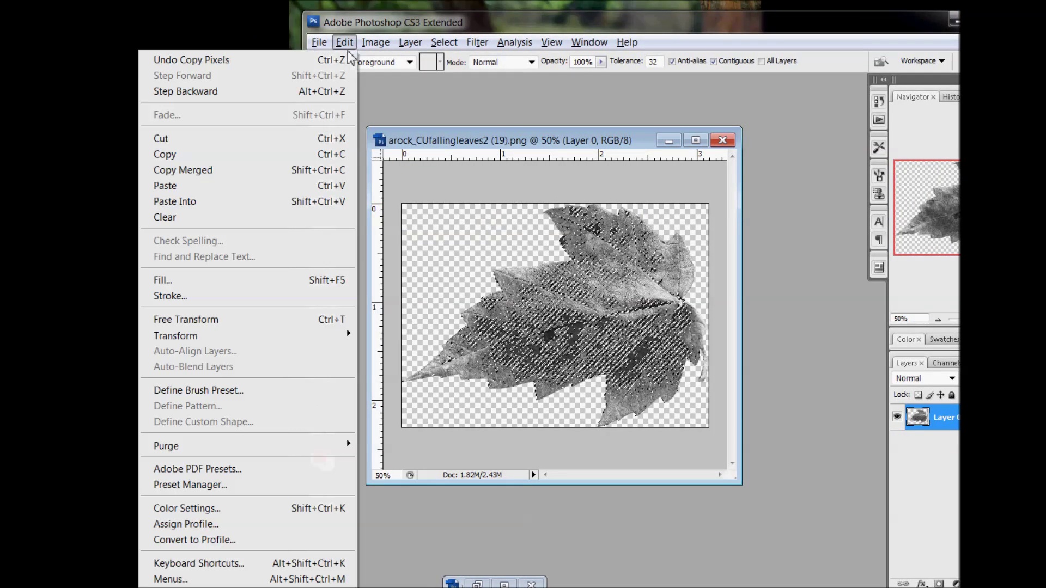
left_click(278, 184)
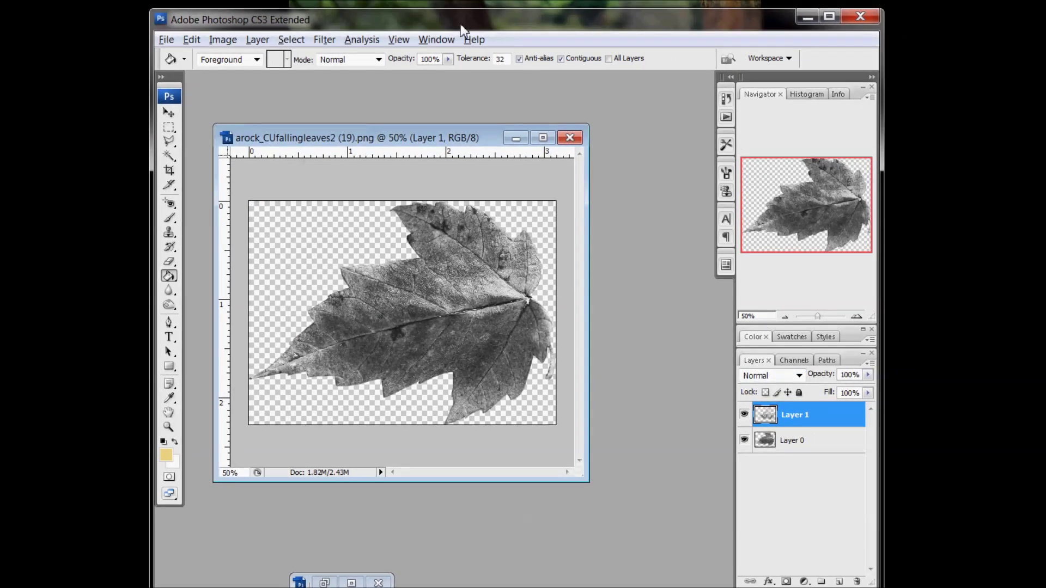
Step: Hide the original leaf layer and add a new Layer 2 filled with white
left_click(745, 442)
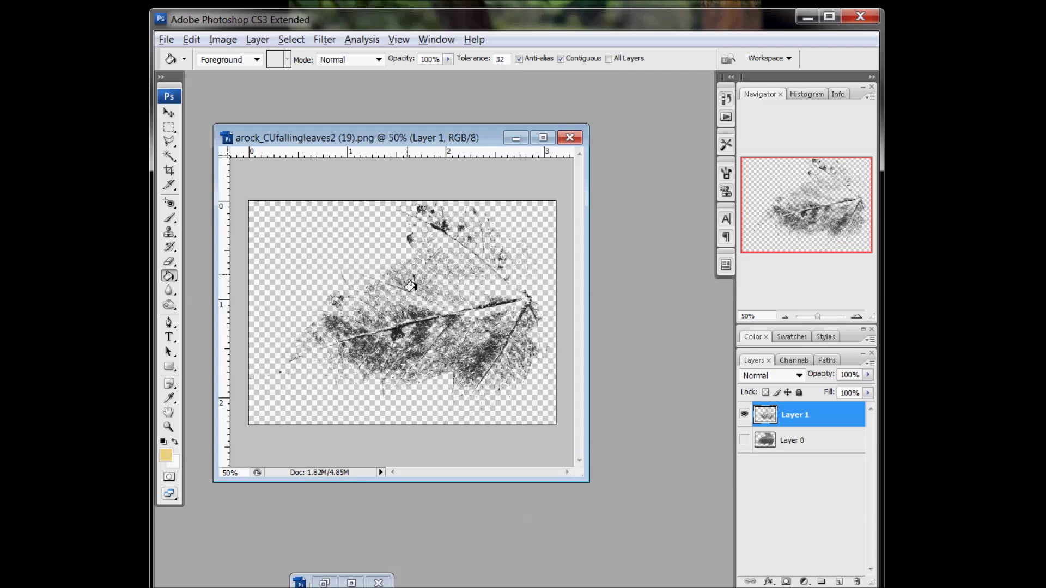
left_click(839, 581, "ctrl")
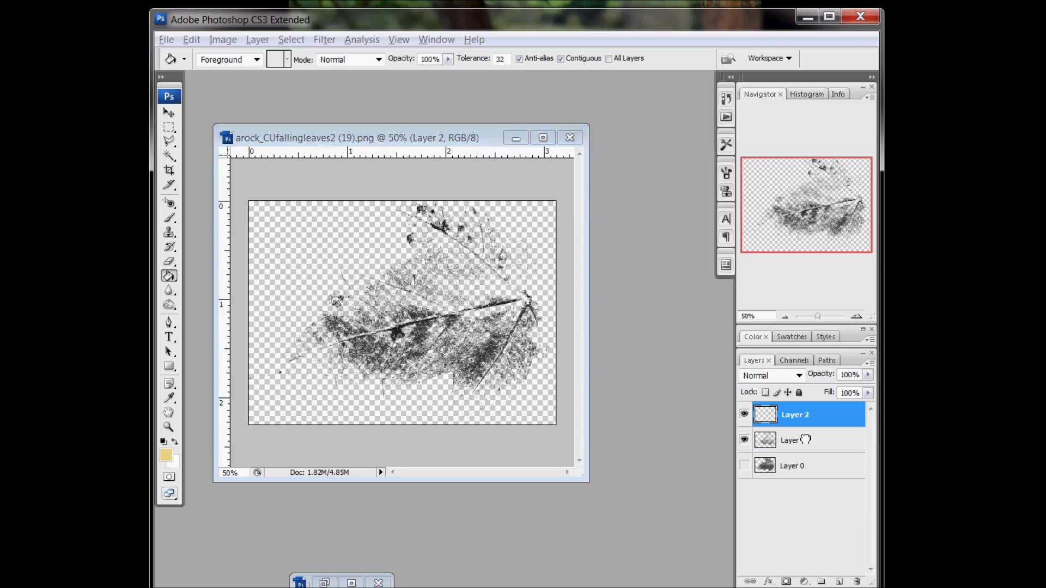
left_click(175, 440)
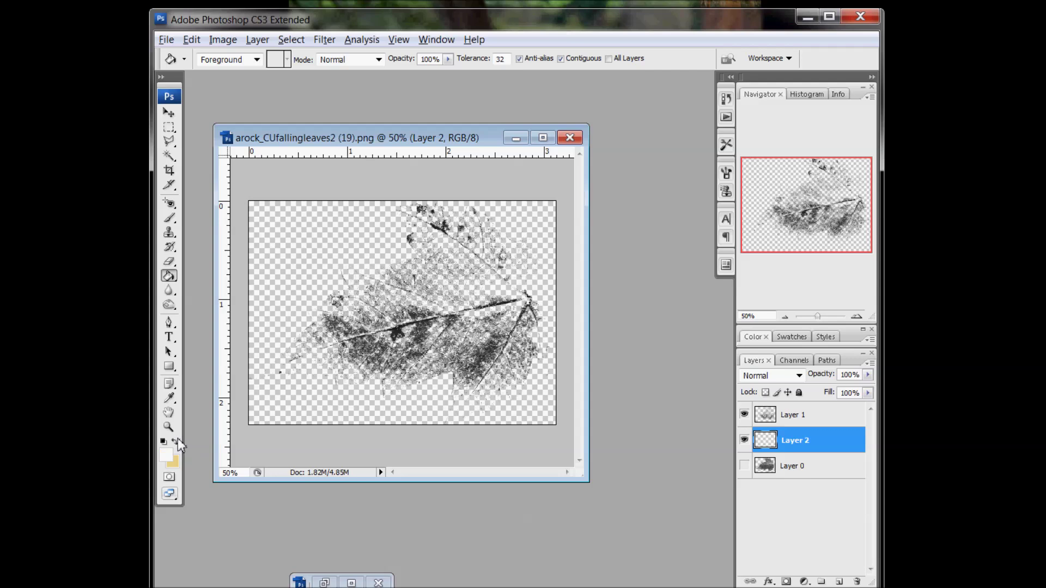
left_click(281, 298)
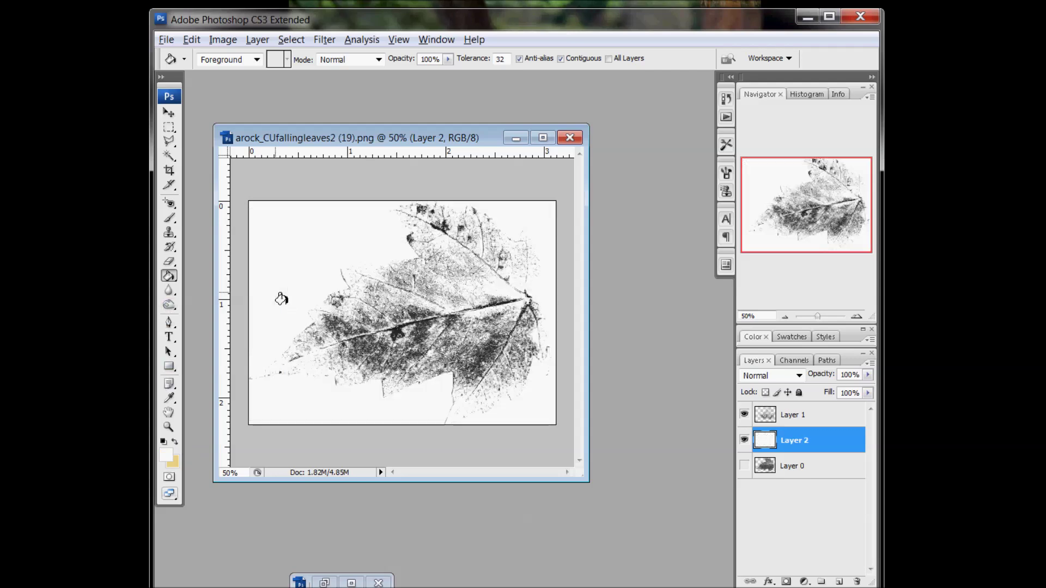
Step: Add an empty Layer 3 above the Layer 1 shadows and restore yellow as foreground colour
left_click(801, 421)
left_click(840, 581)
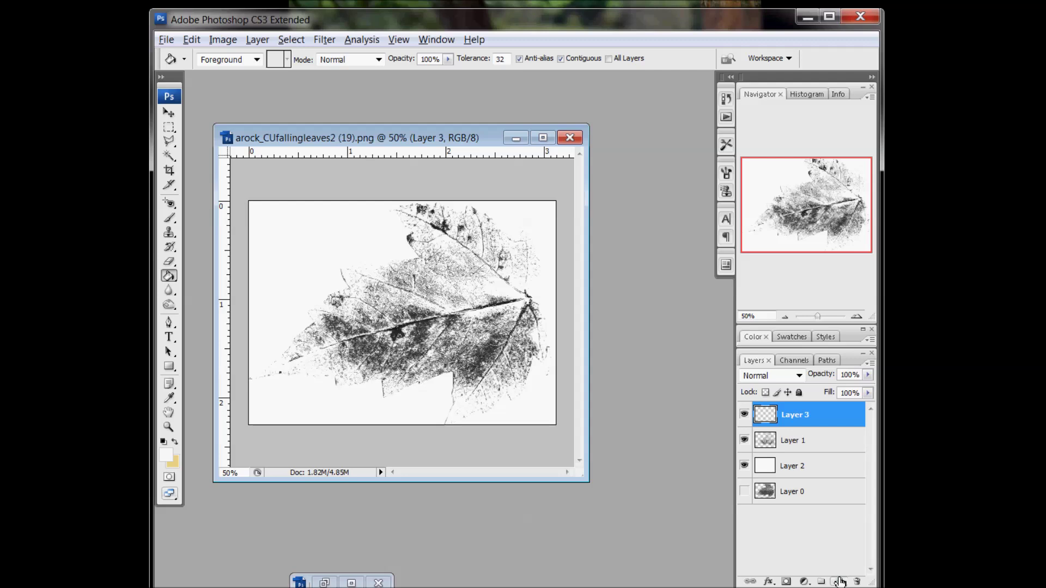
left_click(175, 442)
Step: Fill Layer 3 with orange and clip it to the leaf shadow layer
left_click(168, 456)
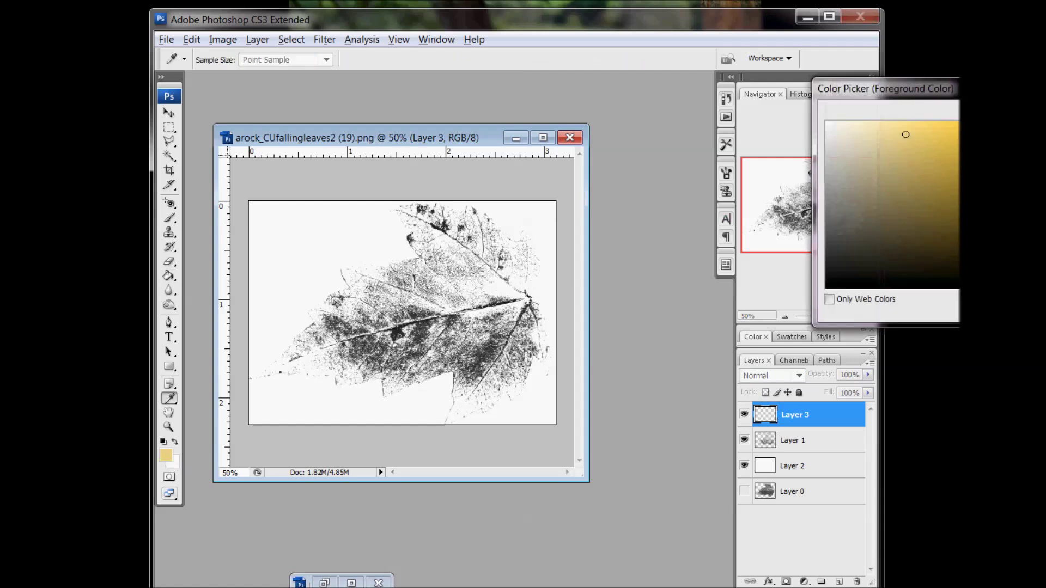
left_click_drag(959, 141, 959, 157)
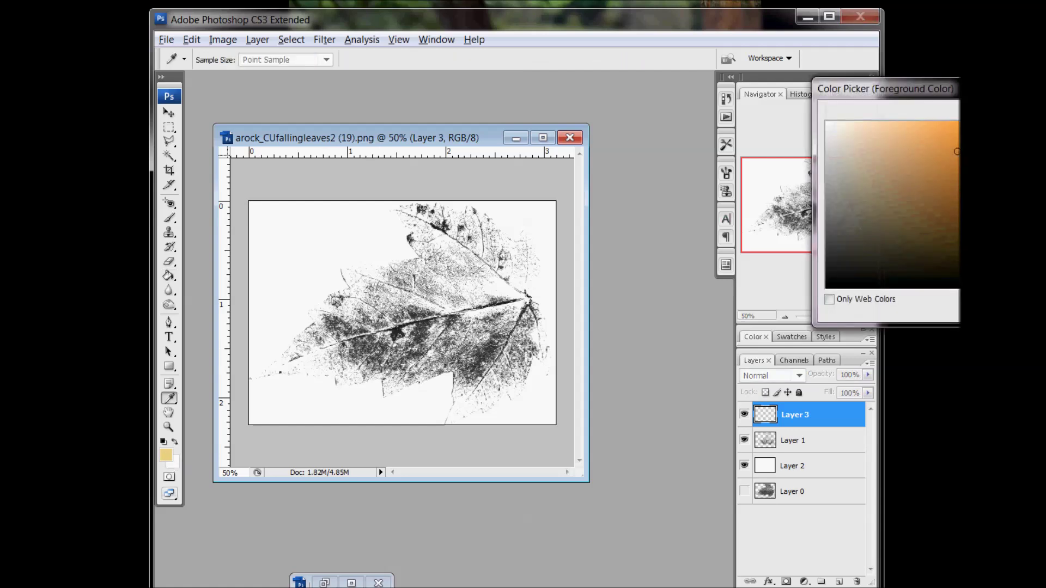
key("Return")
left_click(169, 276)
left_click(303, 283)
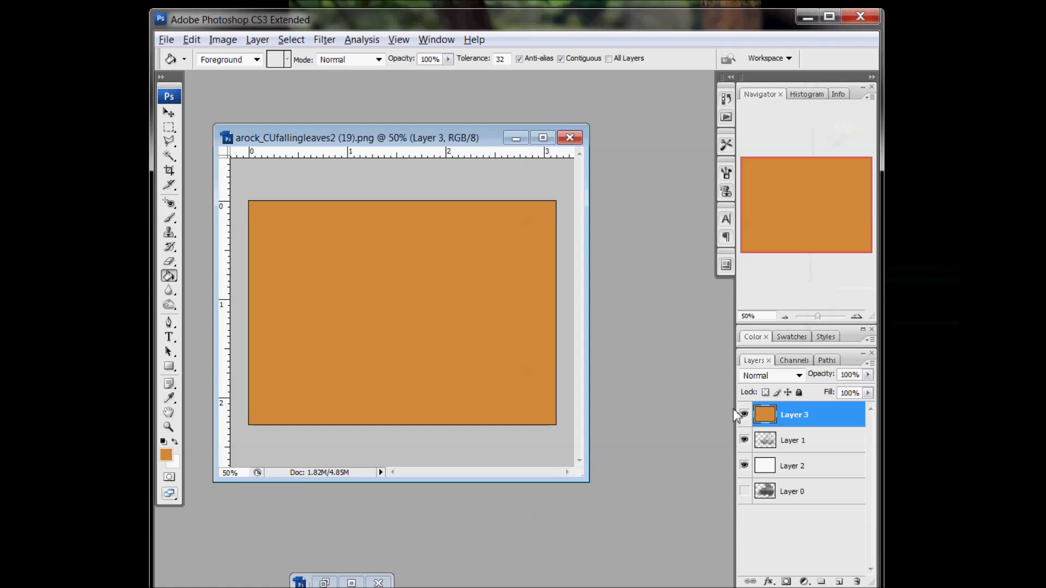
right_click(797, 415)
left_click(861, 237)
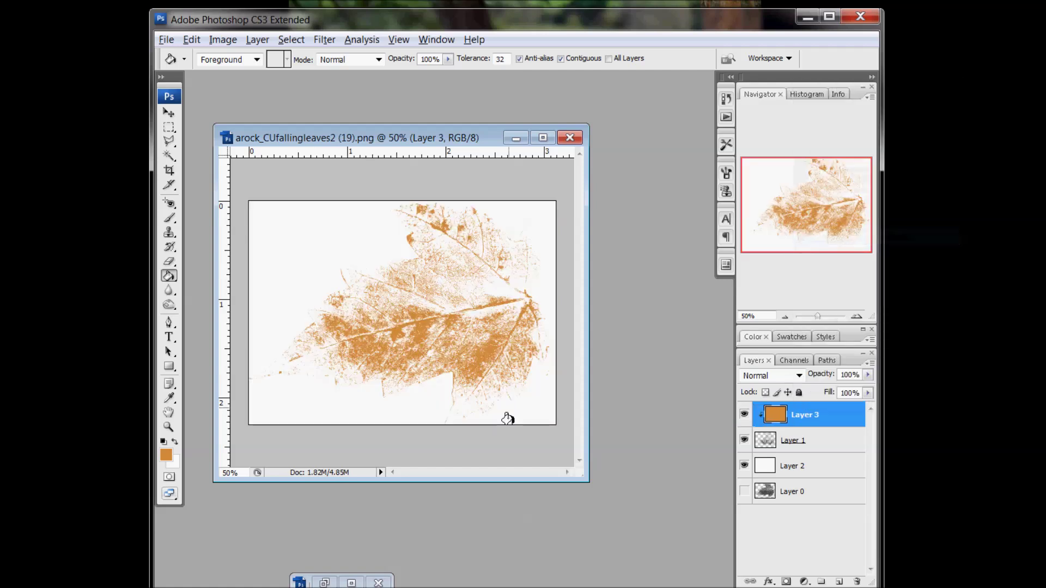
Step: View the orange leaf print at 100% and scroll around to inspect it
double_click(242, 478)
type("100")
key("Return")
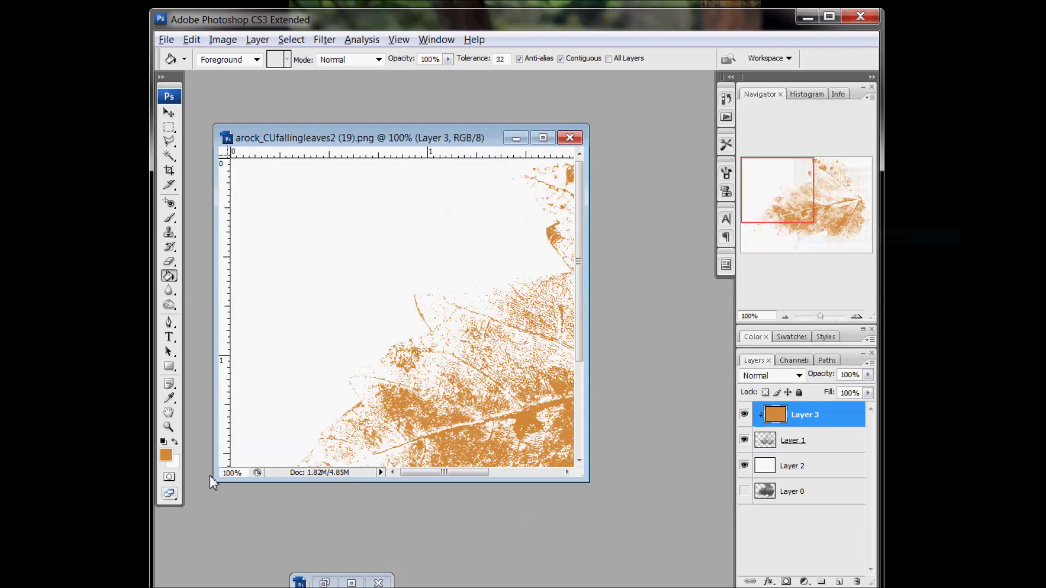
left_click_drag(593, 486, 684, 571)
scroll(566, 436, "down", 2)
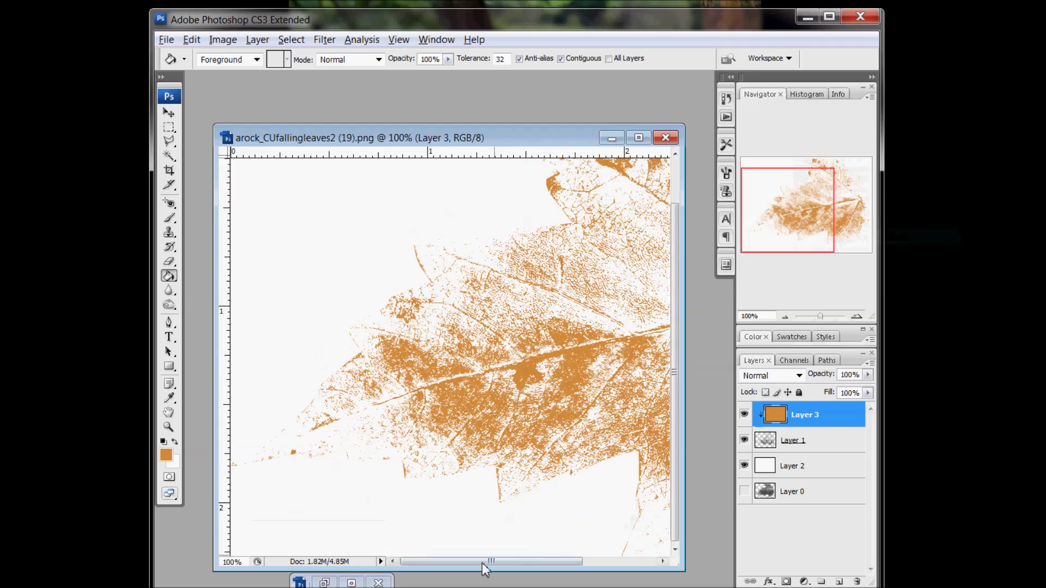
left_click_drag(472, 562, 545, 562)
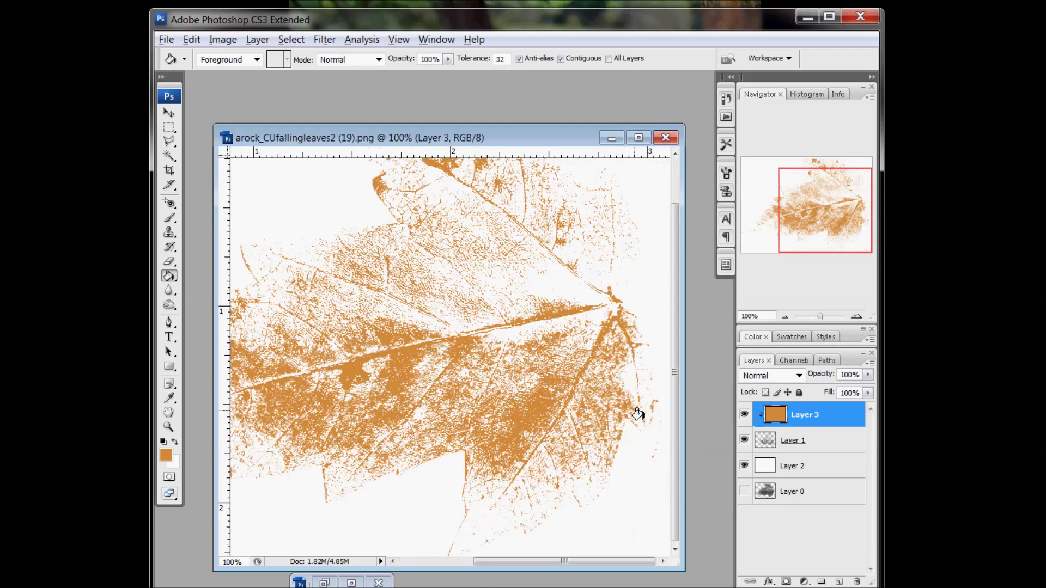
scroll(675, 361, "up", 2)
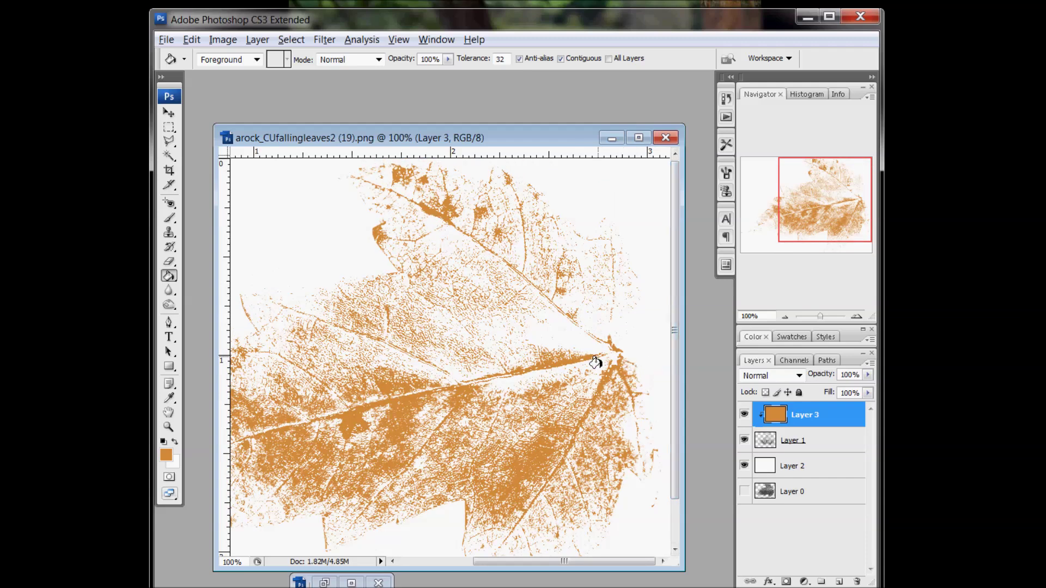
Step: Zoom the view out to 15% to see the whole leaf print
left_click(251, 564)
type("15")
key("Return")
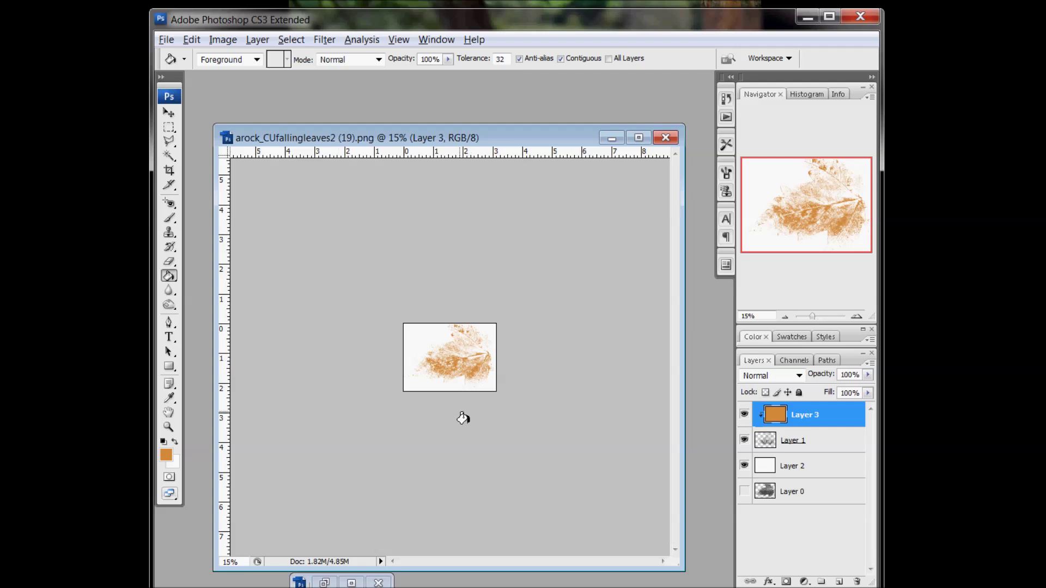
Step: Restore the minimized megsc_wonderfall_frame2.png frame window
left_click(322, 583)
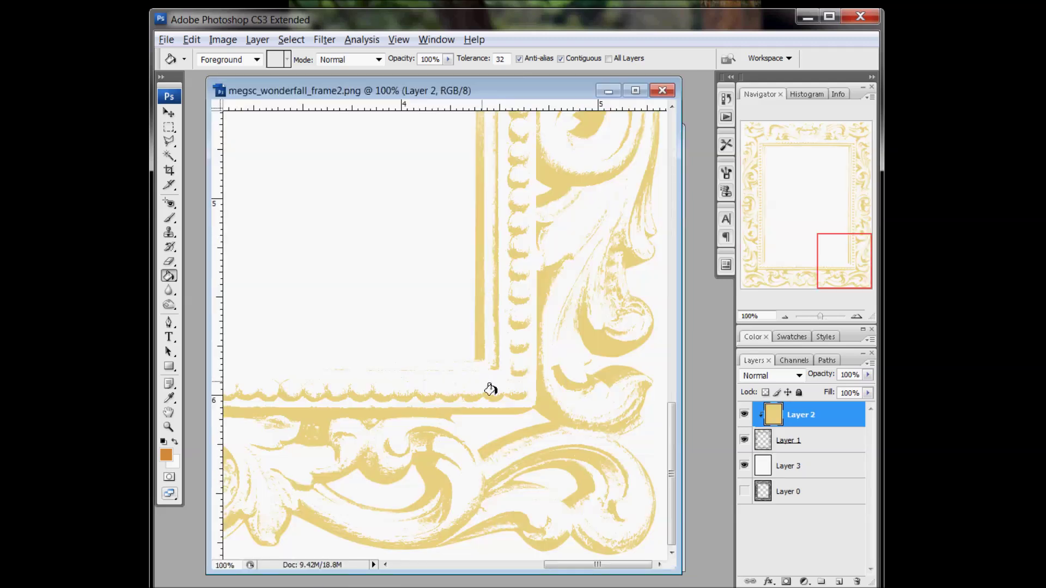